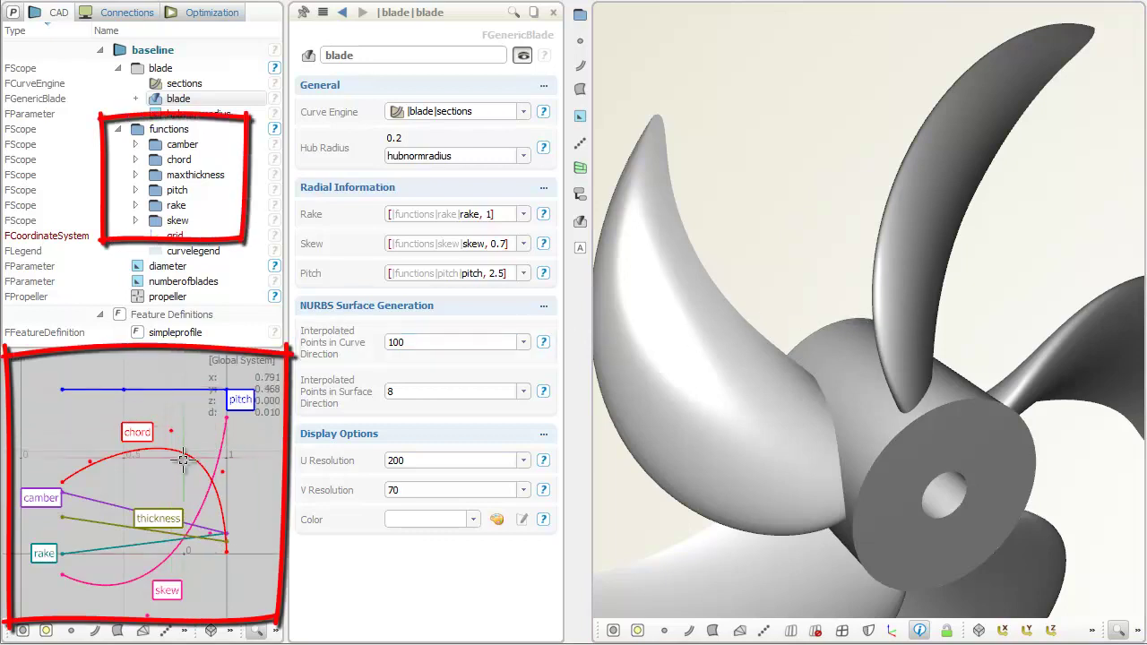
Step: Select pitch point p3 and raise it, checking the blades edge-on in 3D
middle_click_drag(180, 461, 135, 538)
scroll(132, 536, "up", 4)
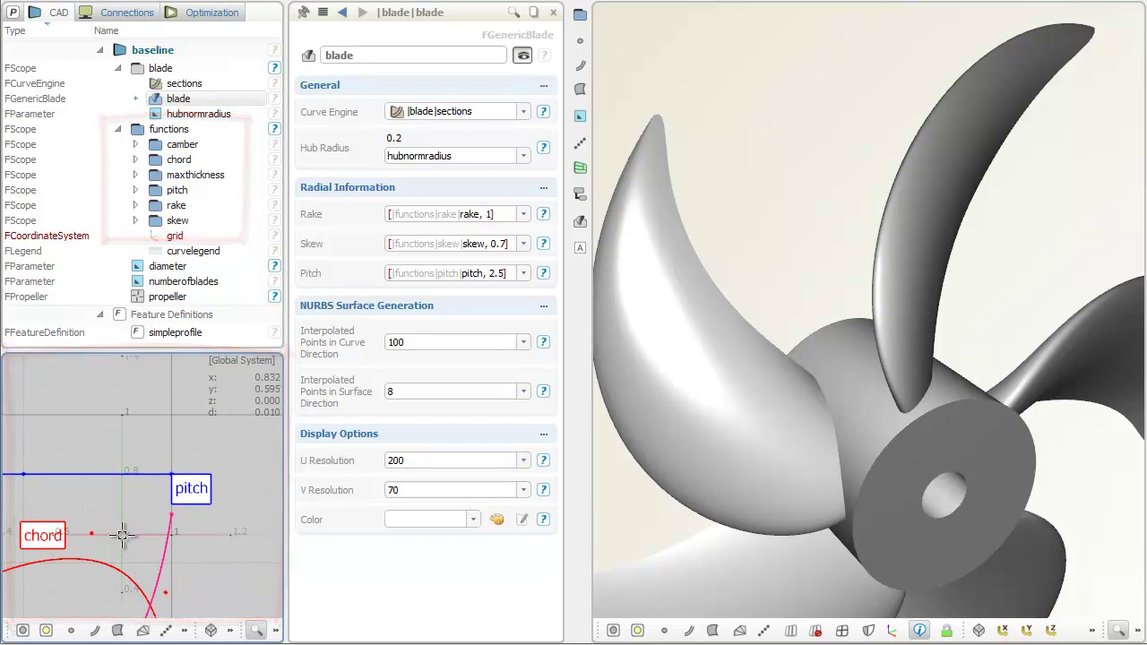
left_click(170, 474)
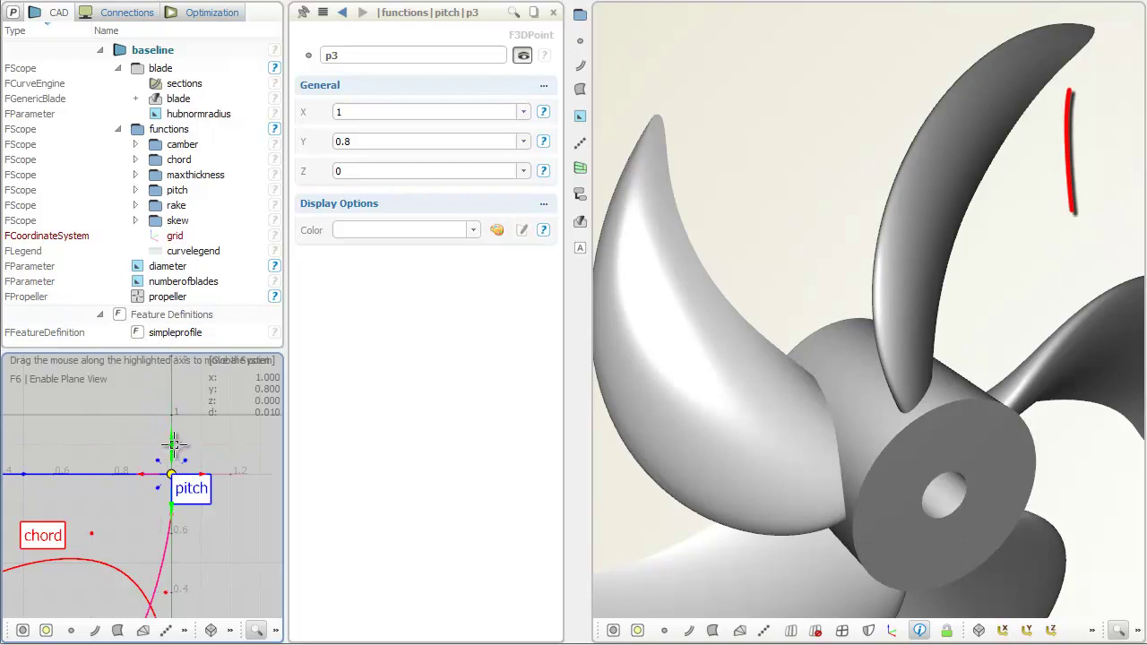
left_click_drag(175, 437, 176, 415)
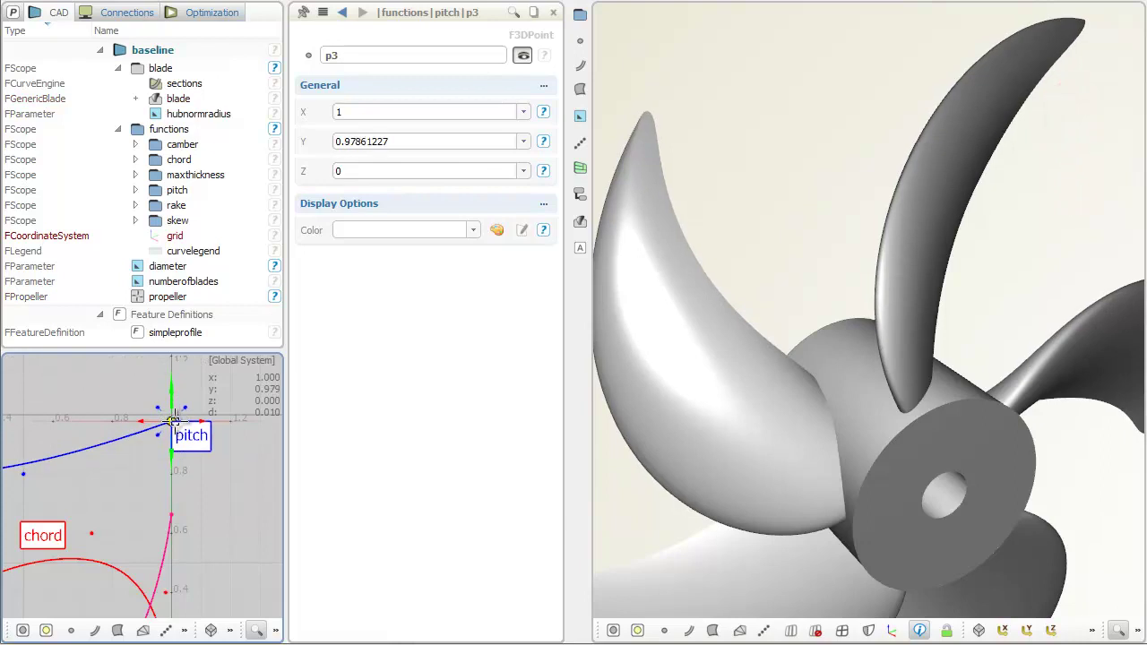
left_click_drag(881, 421, 873, 413)
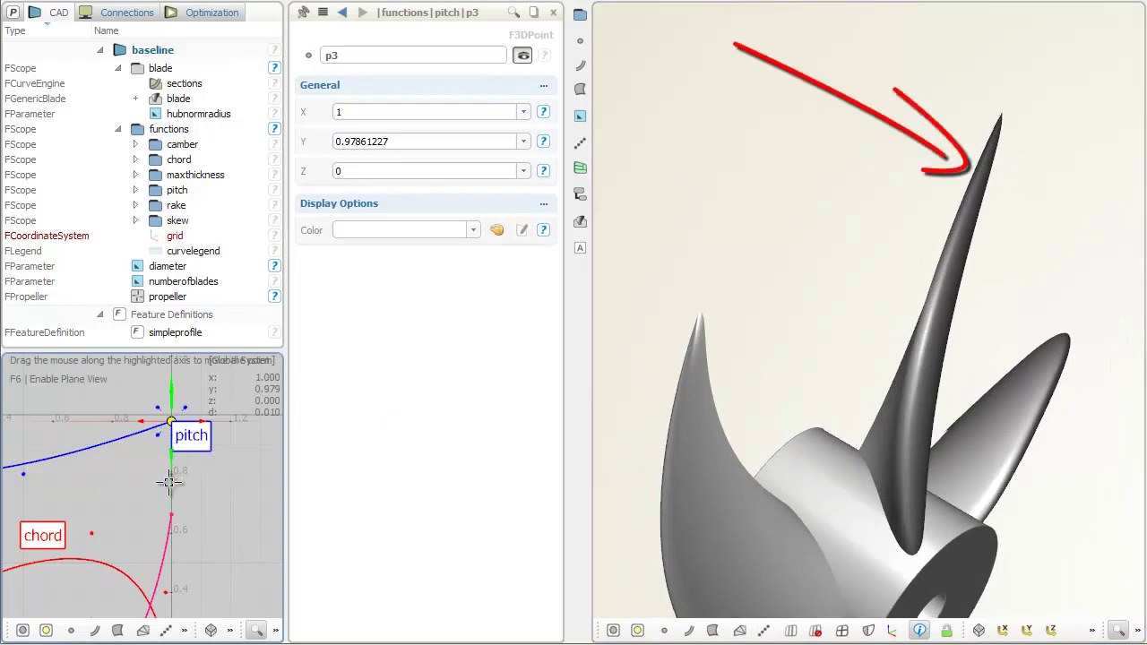
Step: Lower p3 on the pitch curve, then fix its Y value at 0.8
left_click_drag(170, 499, 169, 557)
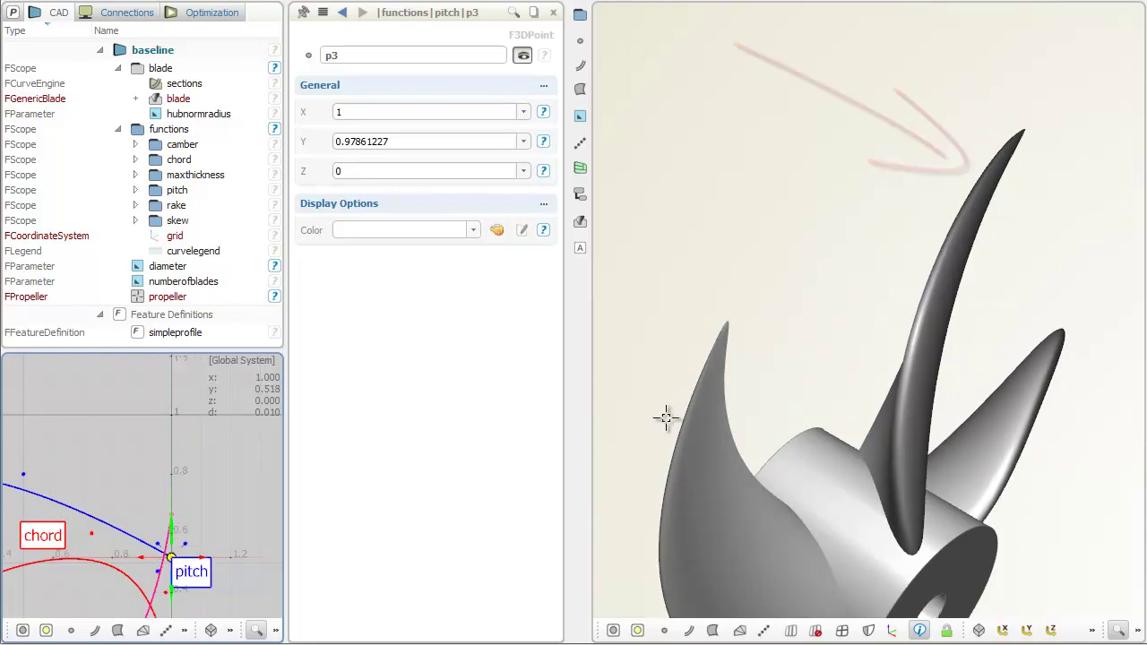
left_click_drag(909, 334, 888, 286)
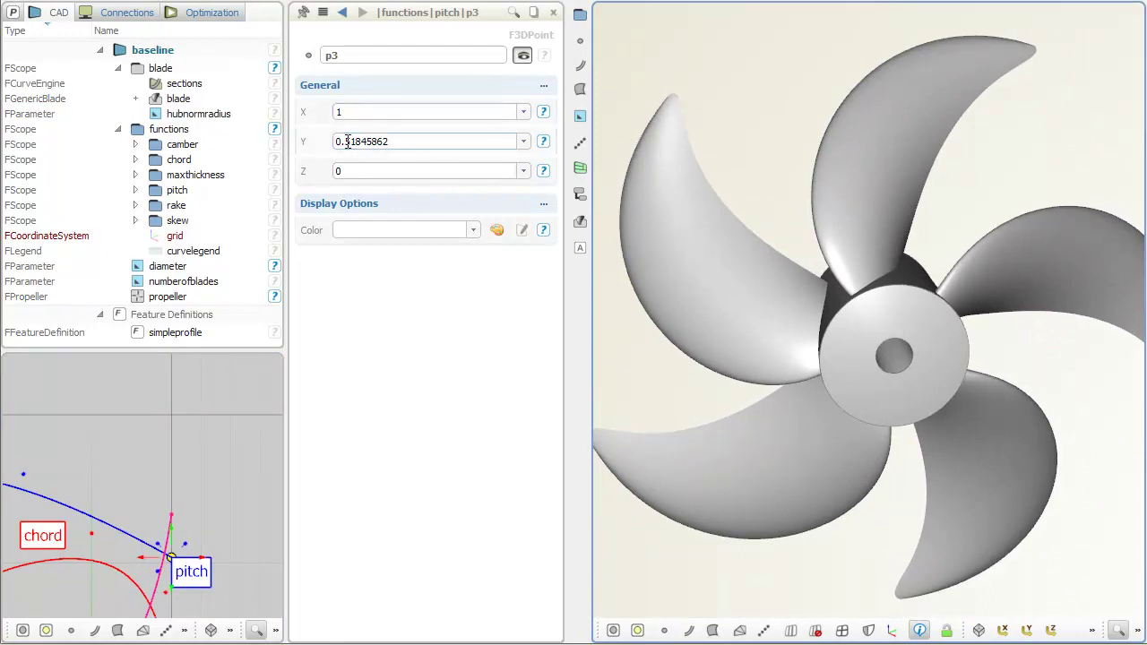
left_click_drag(349, 142, 435, 146)
key("Return")
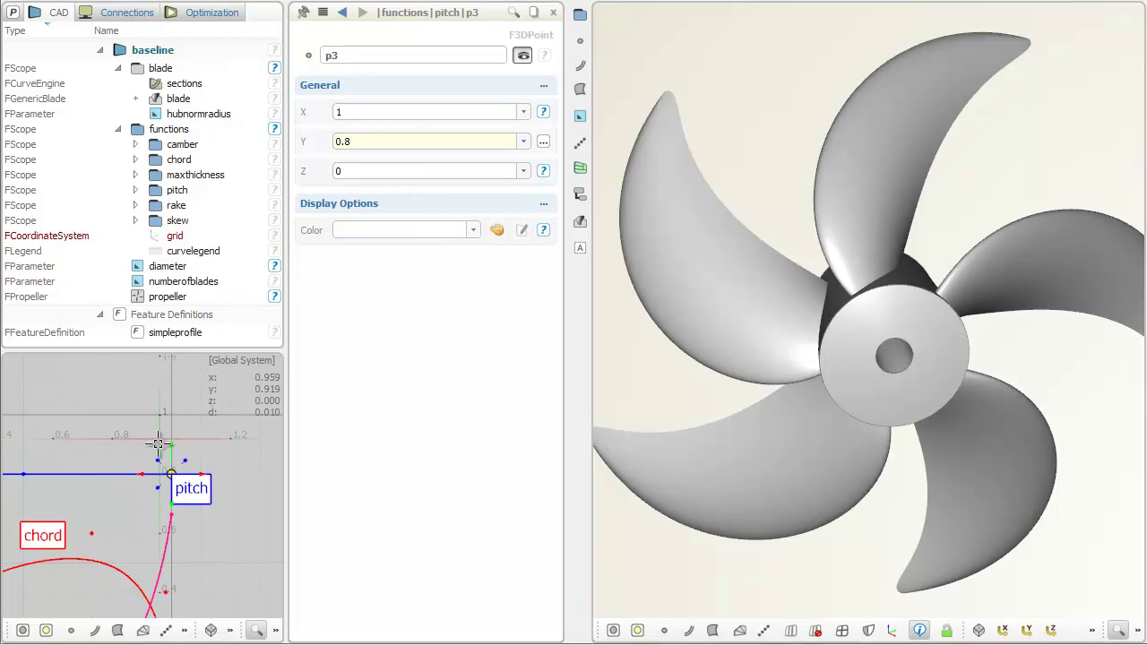
Step: Hide the full propeller in the tree and show only the single blade, orbiting around it
scroll(192, 473, "down", 3)
scroll(192, 473, "down", 2)
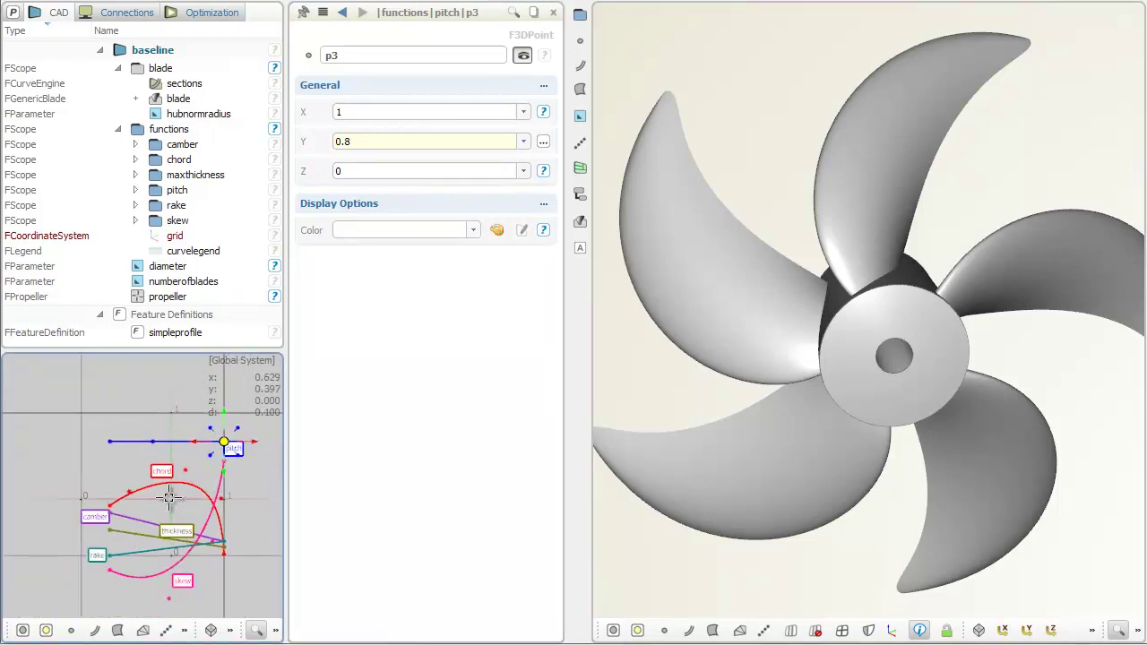
scroll(161, 479, "up", 3)
scroll(159, 475, "down", 2)
scroll(153, 469, "up", 2)
scroll(153, 469, "down", 2)
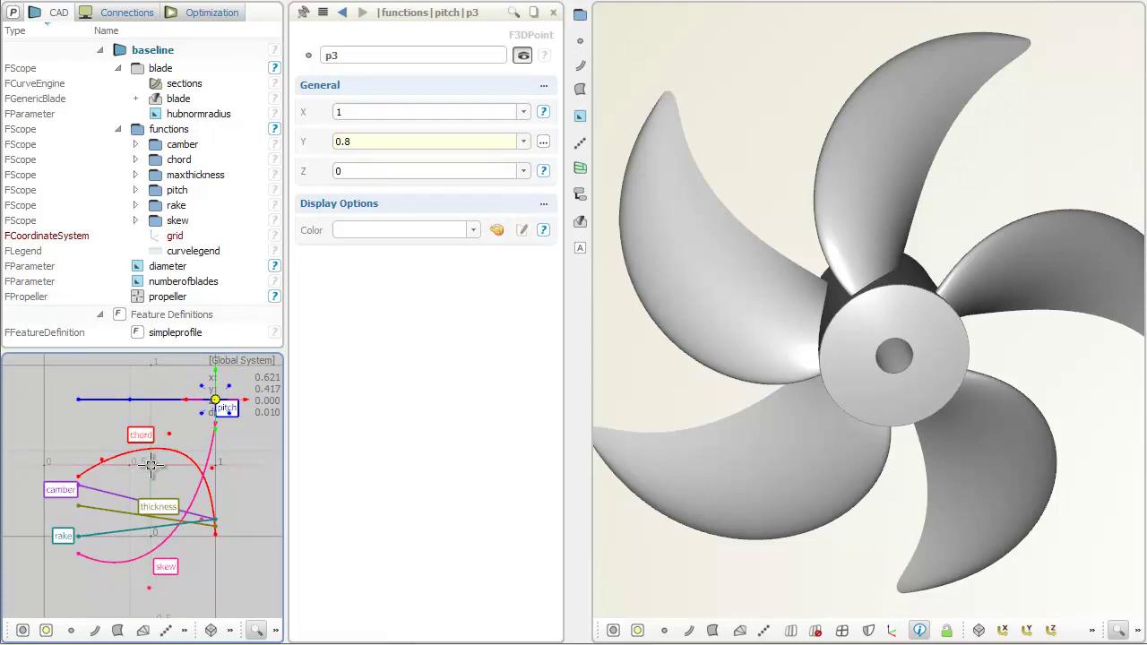
left_click(137, 297)
left_click(136, 69)
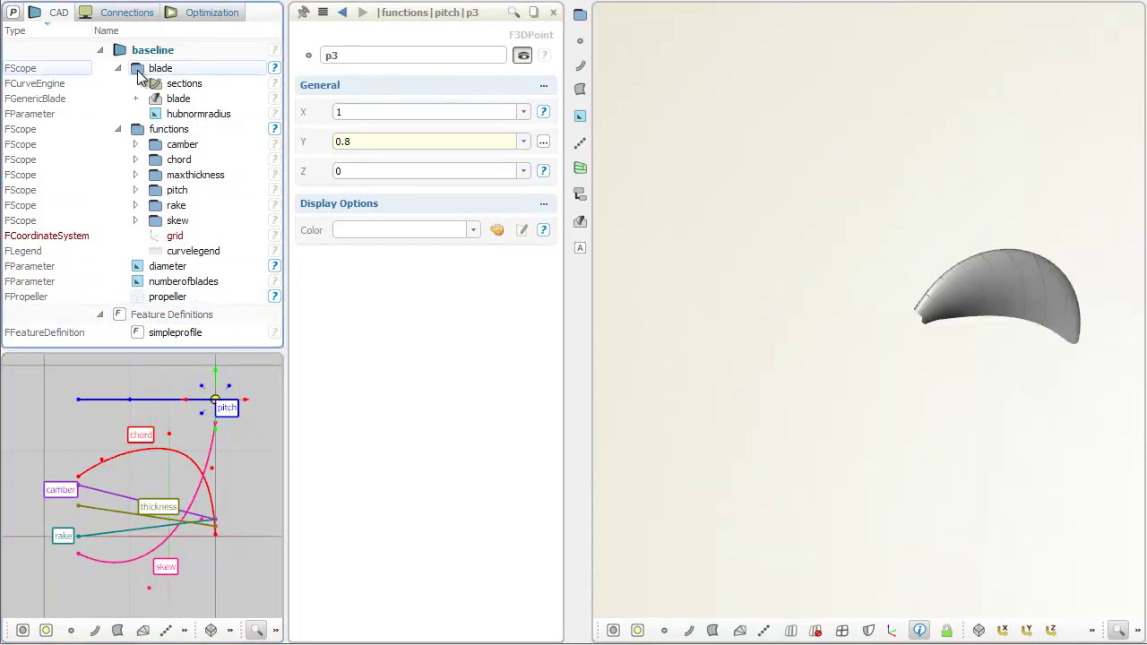
left_click_drag(747, 328, 940, 215)
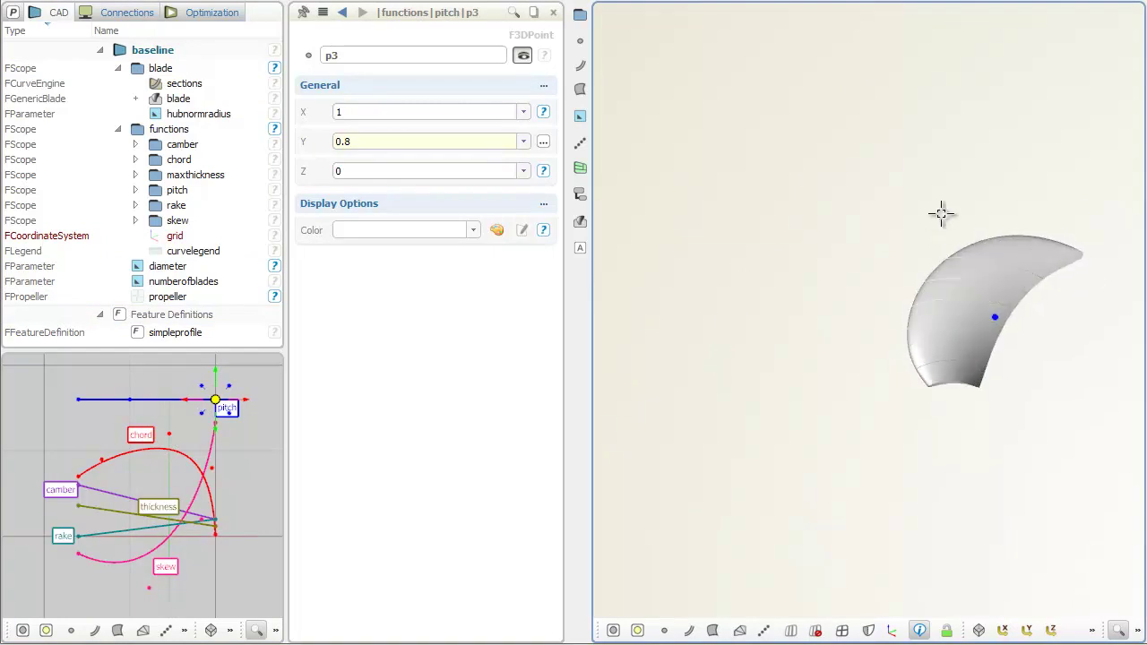
scroll(962, 281, "up", 8)
scroll(850, 272, "down", 5)
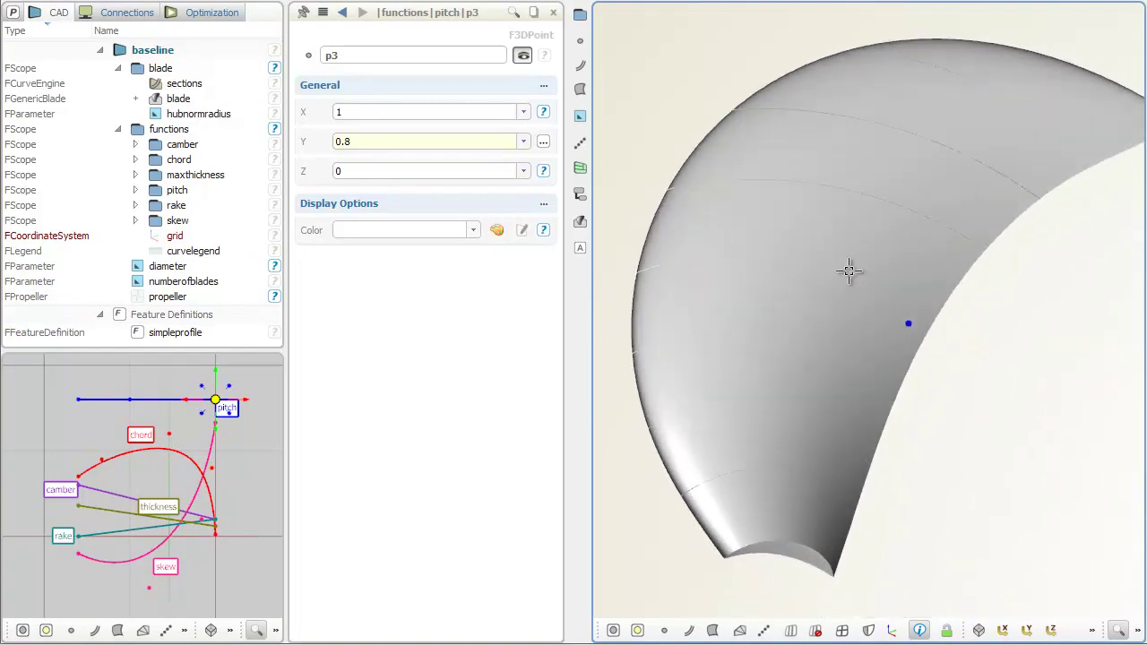
left_click_drag(851, 271, 800, 371)
Step: Display the selected blade with its profile section lines
left_click(828, 261)
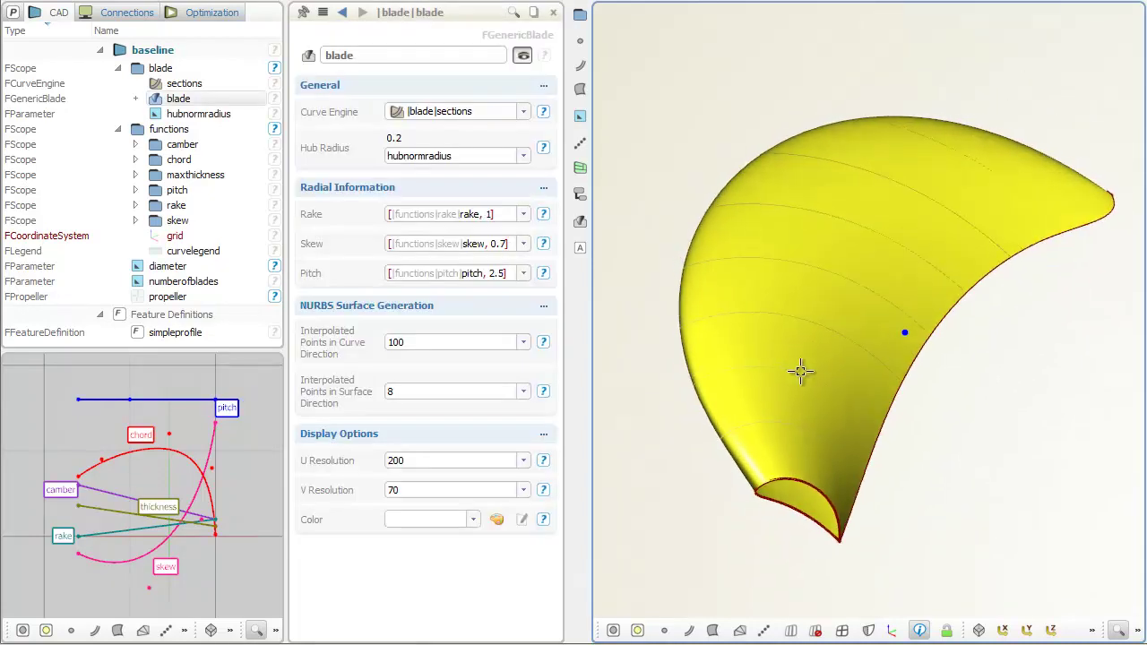
left_click(543, 434)
scroll(546, 502, "down", 3)
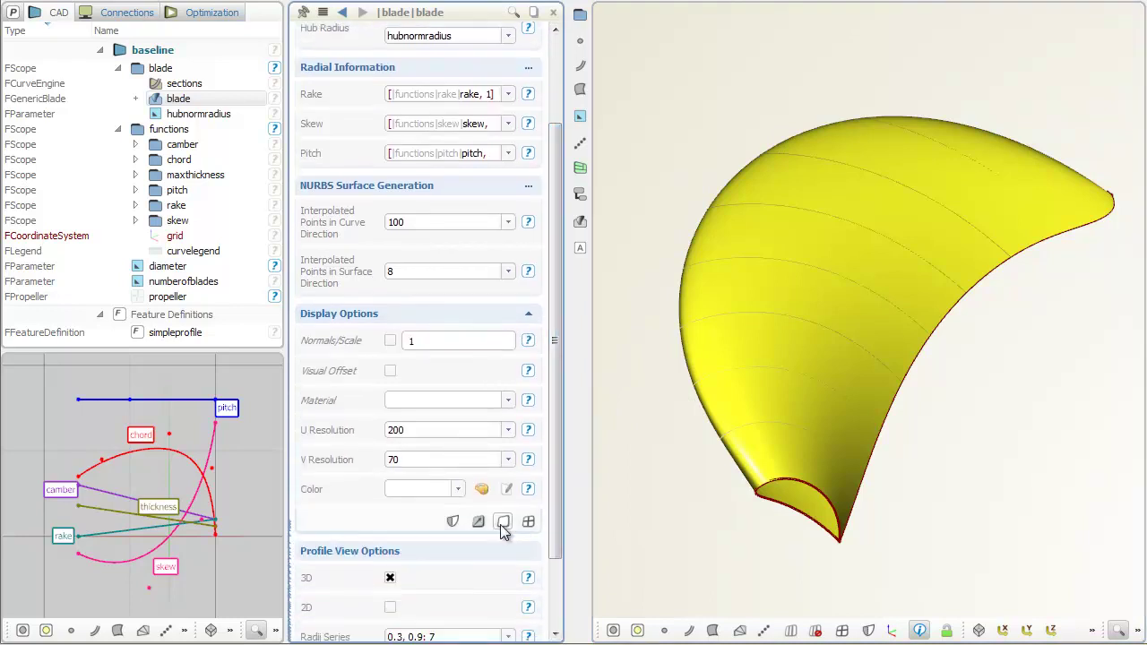
left_click(503, 523)
left_click_drag(763, 361, 853, 263)
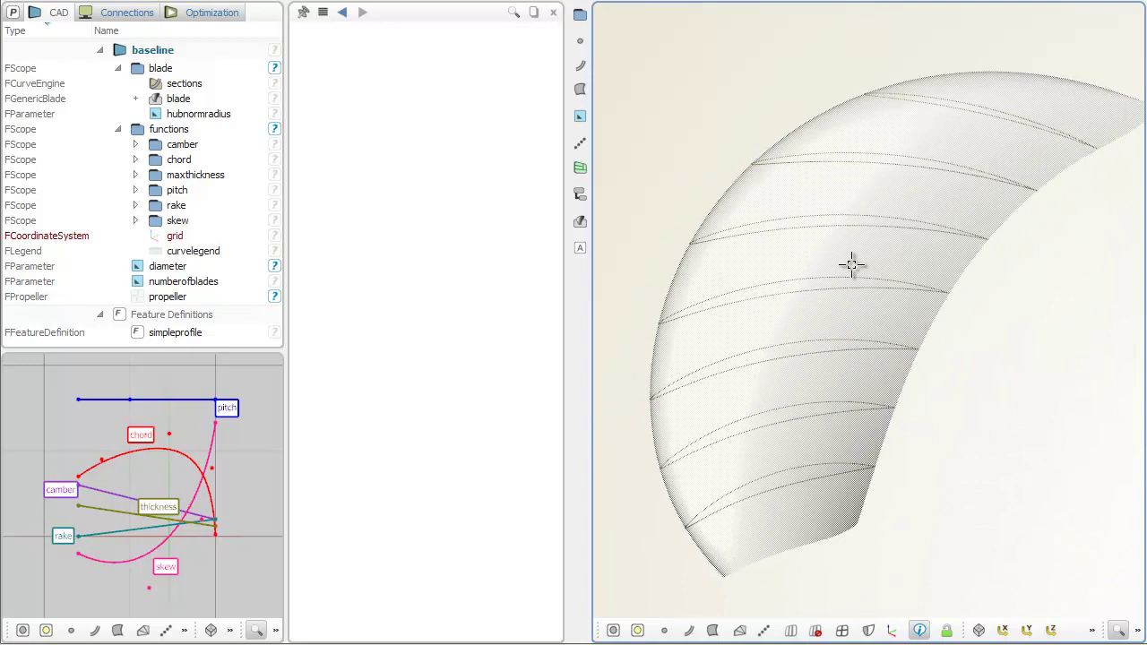
Step: Set the blade's Radii Series to 0.3, 0.9: 5 for five sections
left_click(848, 280)
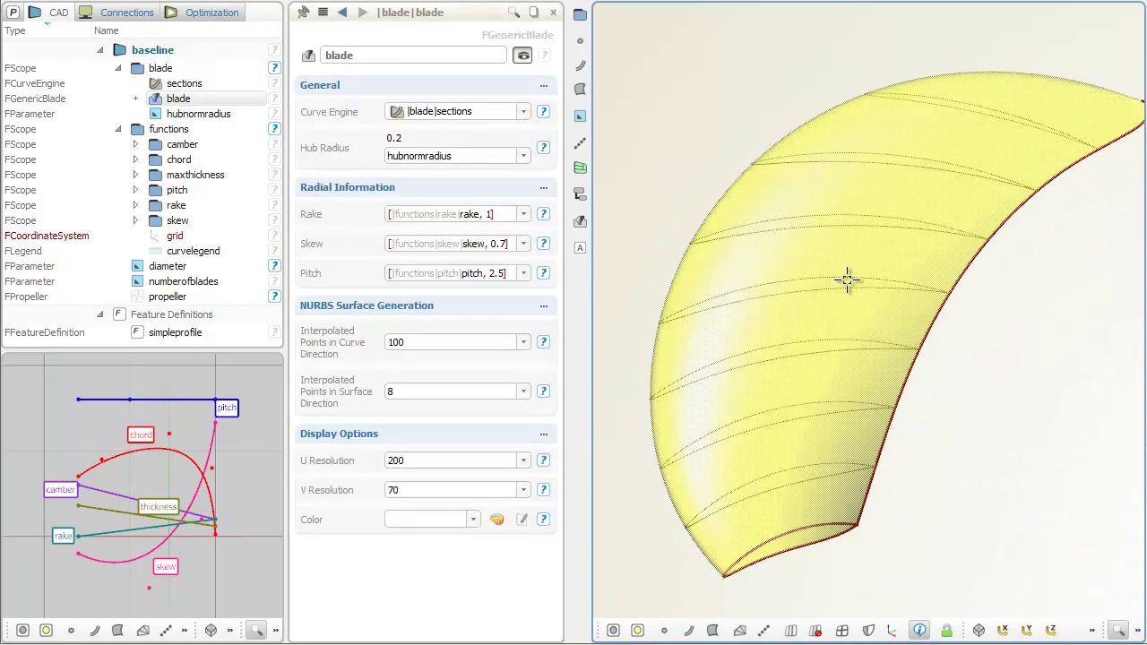
left_click(539, 436)
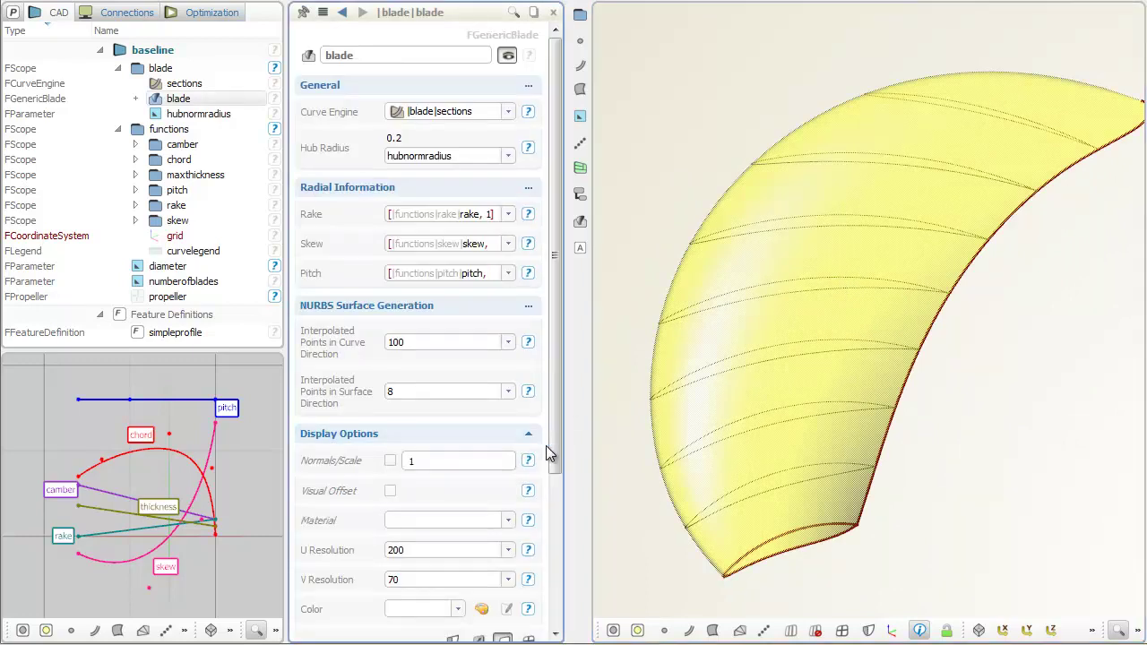
left_click_drag(548, 448, 553, 633)
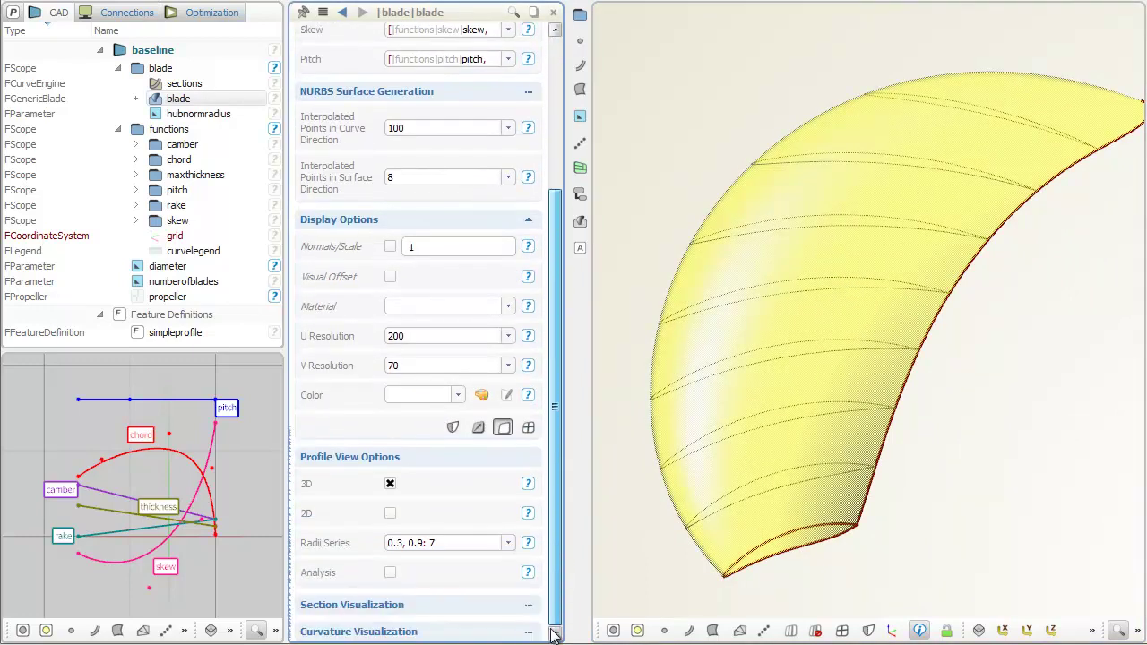
left_click(469, 544)
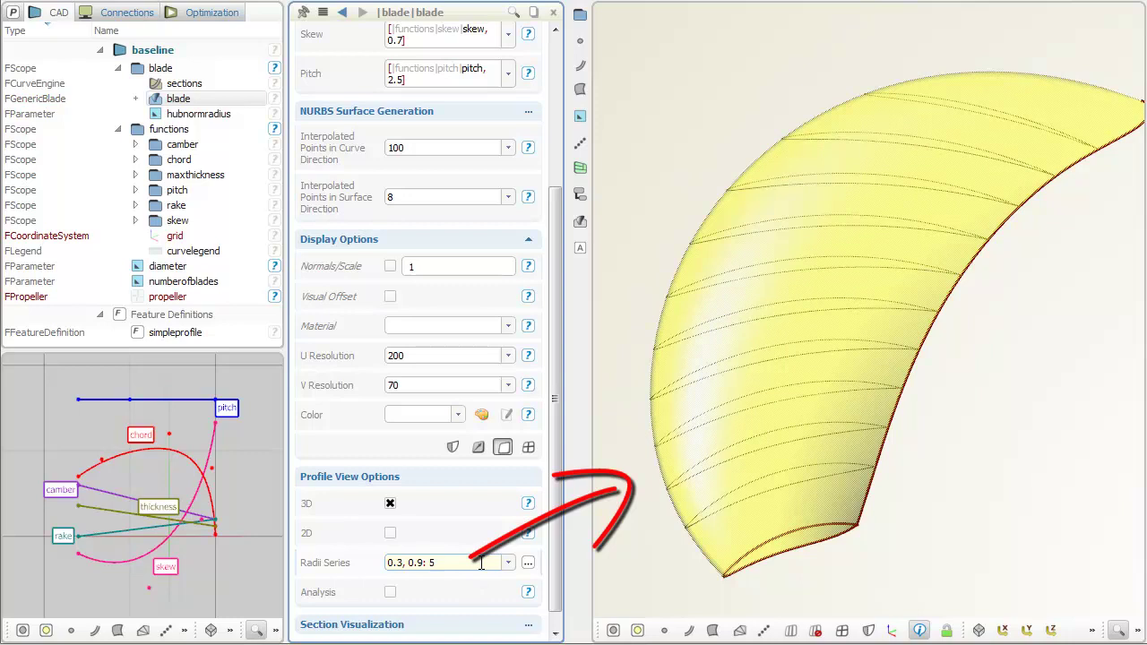
key("Return")
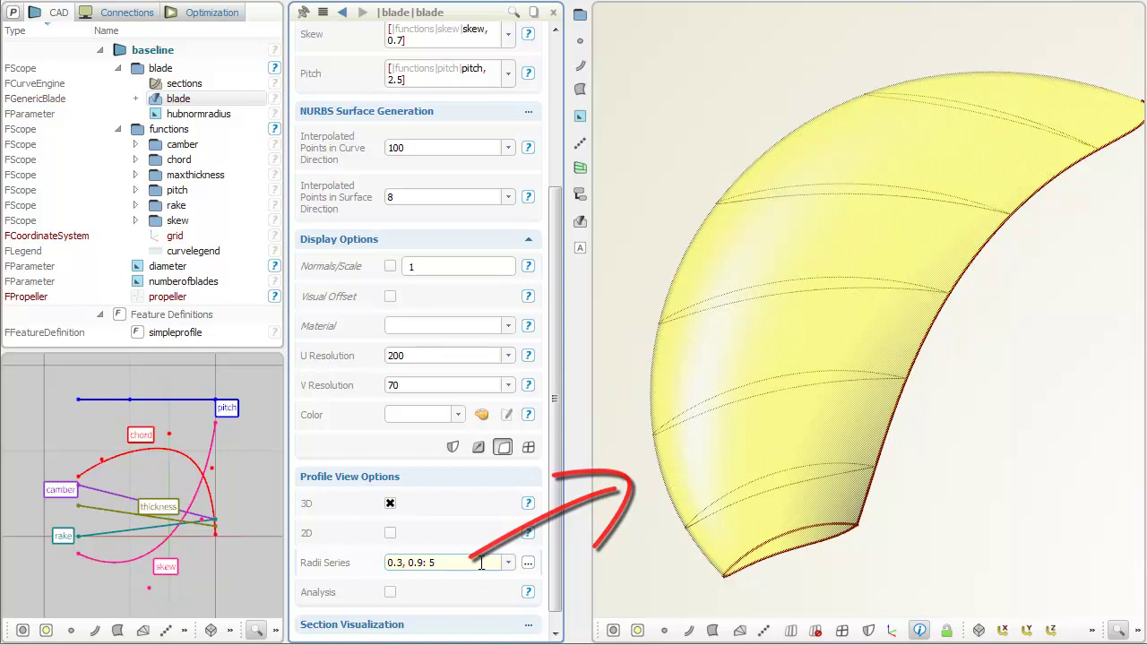
mouse_move(901, 333)
left_mouse_down()
mouse_move(947, 317)
mouse_move(998, 328)
mouse_move(902, 343)
mouse_move(893, 333)
left_mouse_up()
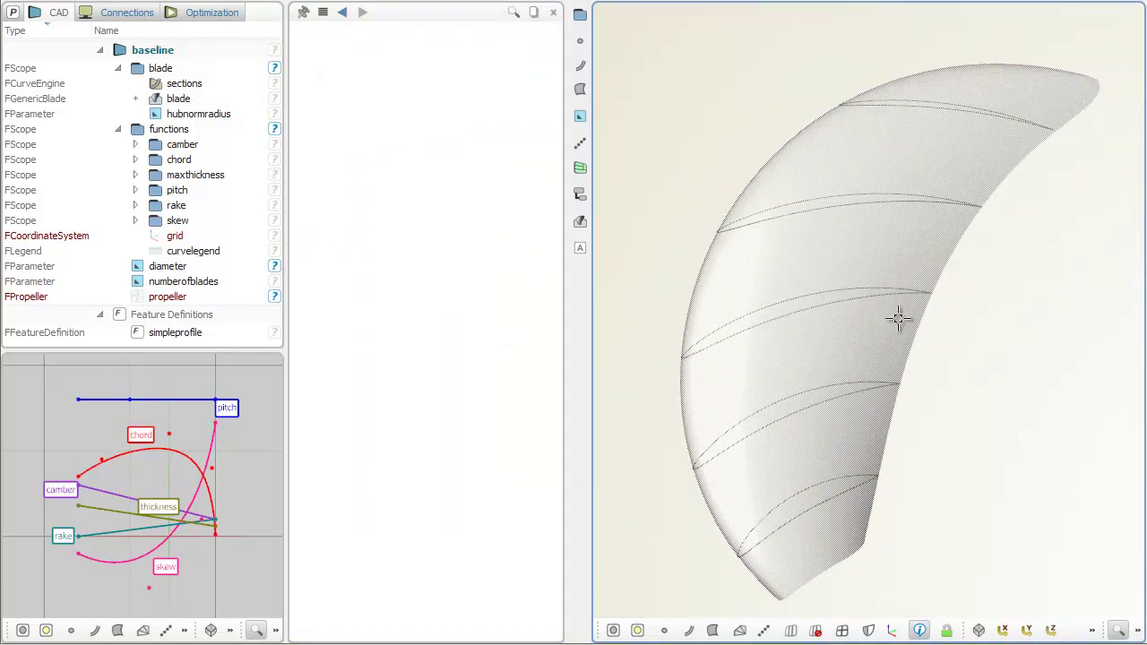
Step: Open the simpleprofile feature definition, read its Create Function code, and close the editor
double_click(217, 333)
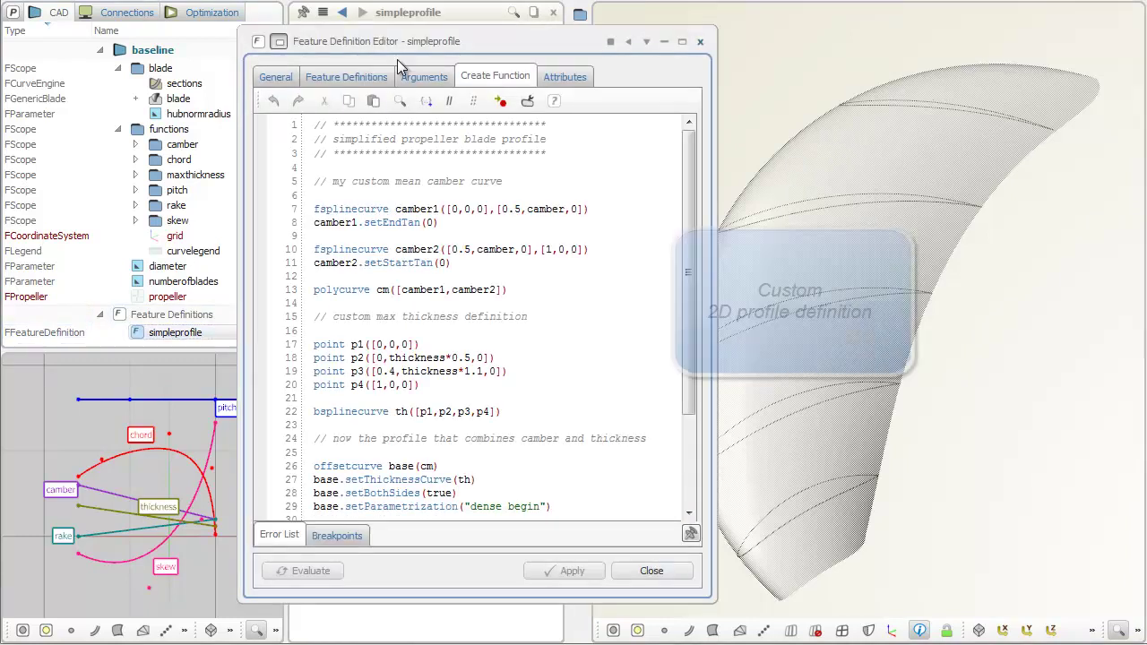
left_click_drag(423, 61, 482, 38)
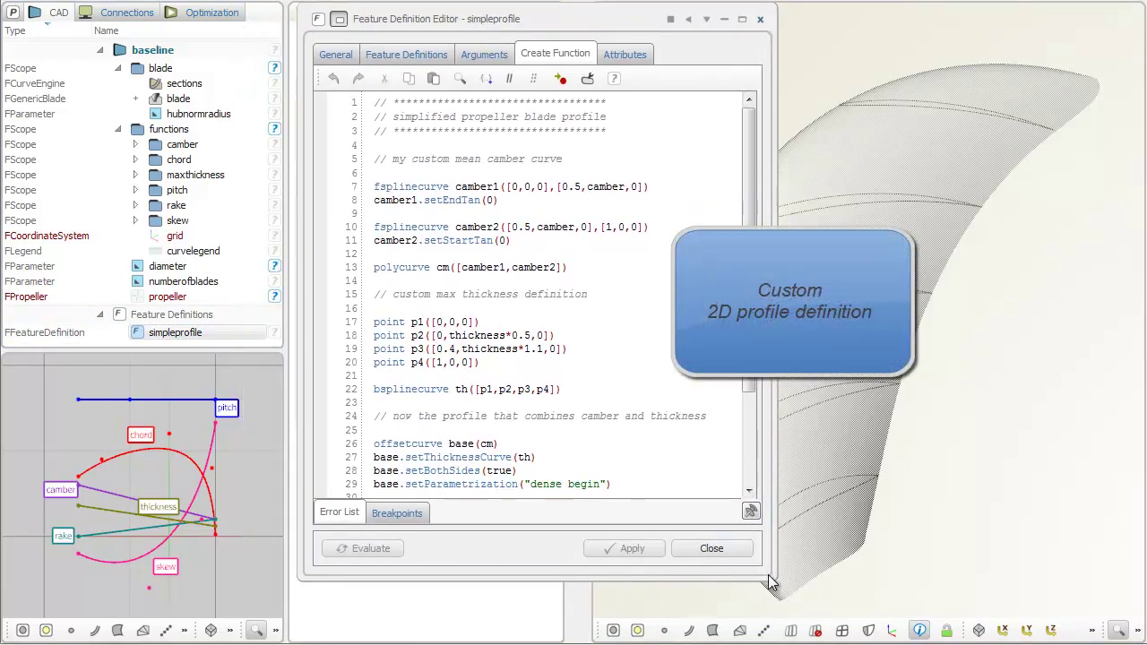
left_click_drag(772, 578, 827, 575)
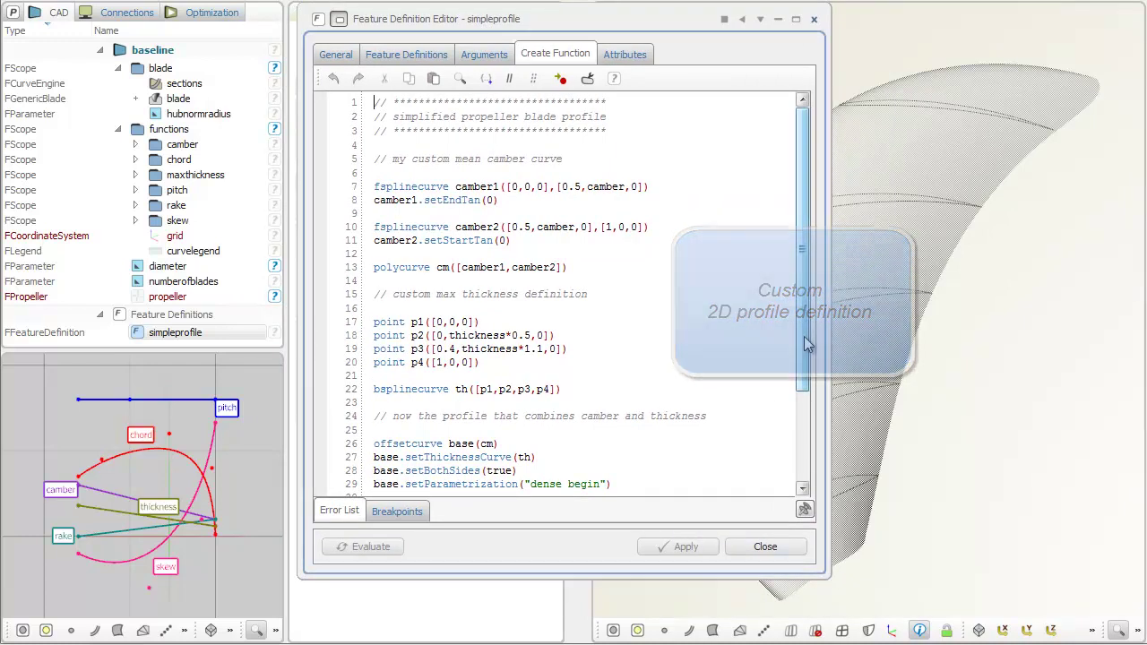
mouse_move(804, 337)
left_mouse_down()
mouse_move(790, 428)
mouse_move(803, 344)
left_mouse_up()
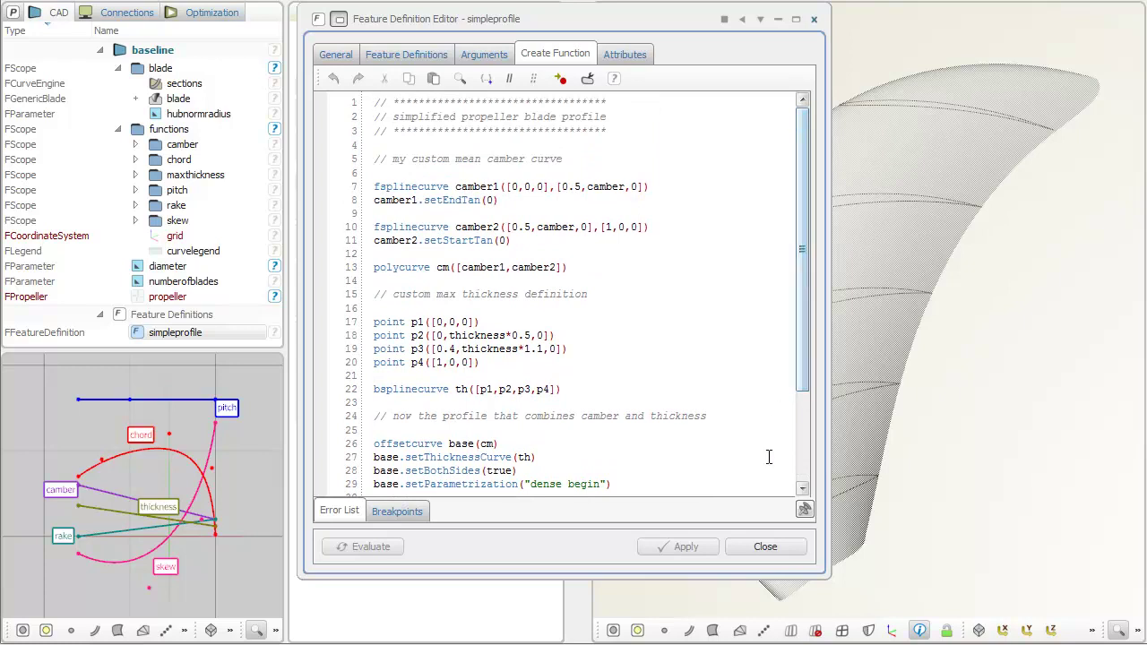
left_click(765, 548)
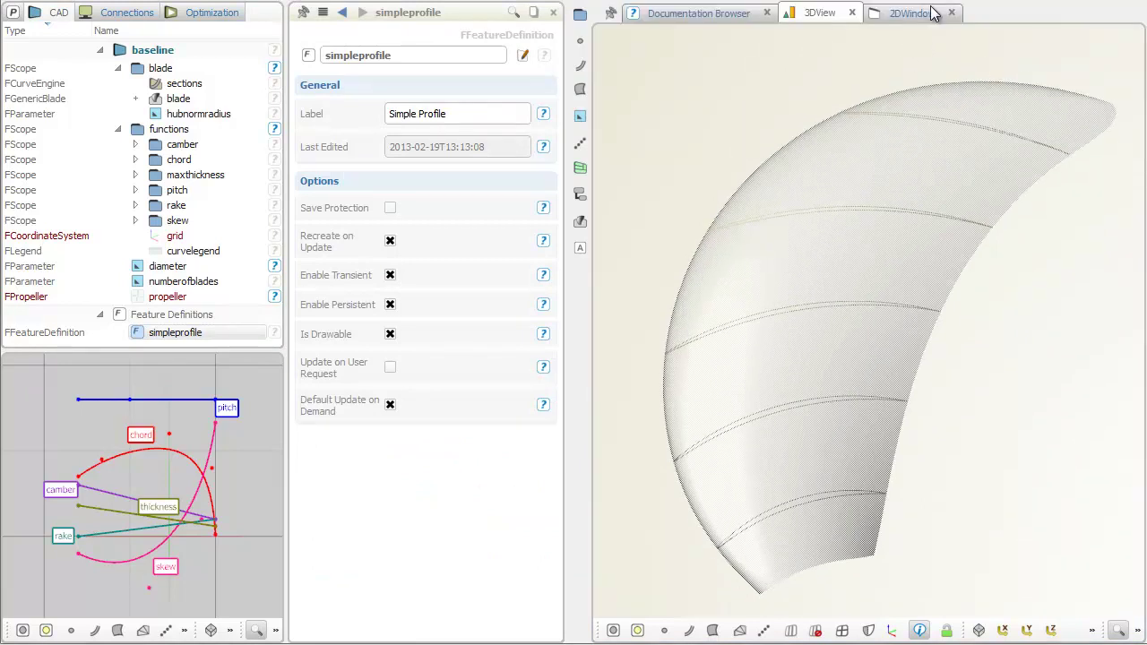
Step: Place the propeller on the 2D drawing sheet and show it in Back view
left_click(912, 13)
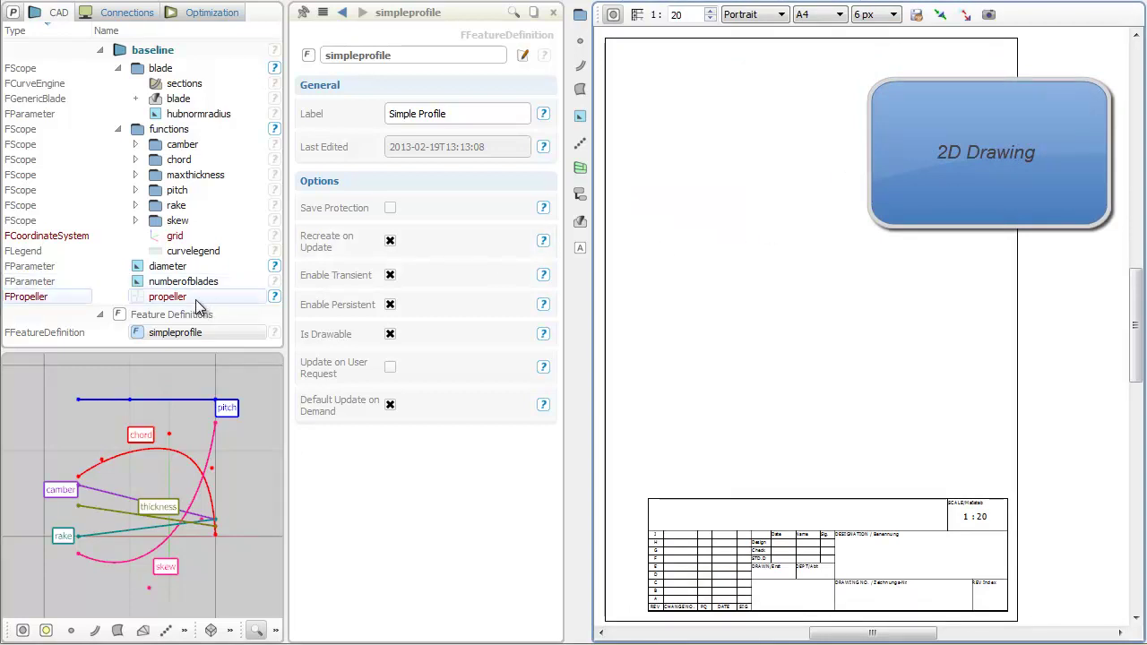
mouse_move(177, 299)
left_mouse_down()
mouse_move(159, 296)
mouse_move(811, 285)
left_mouse_up()
scroll(815, 259, "up", 3)
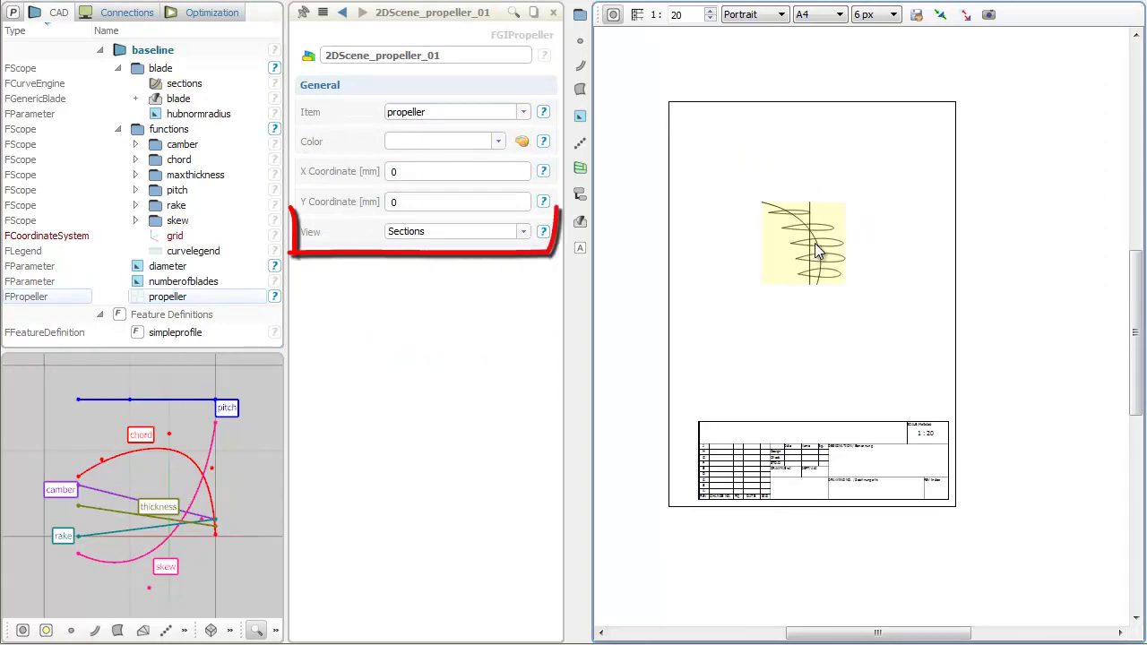
scroll(816, 250, "up", 4)
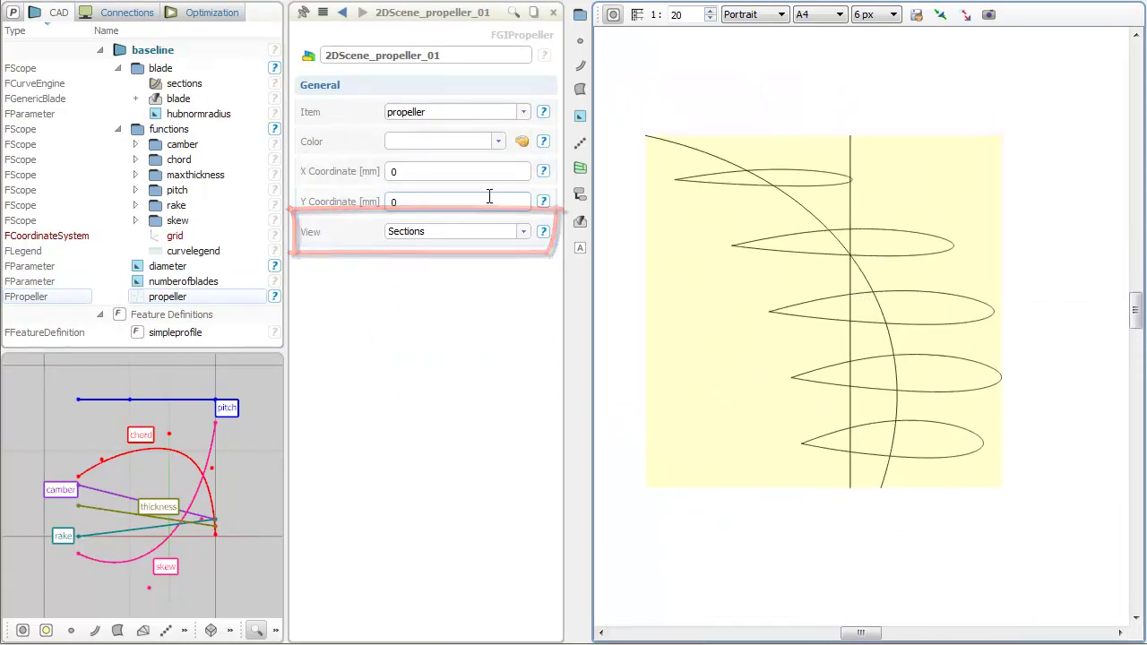
left_click(473, 232)
left_click(468, 245)
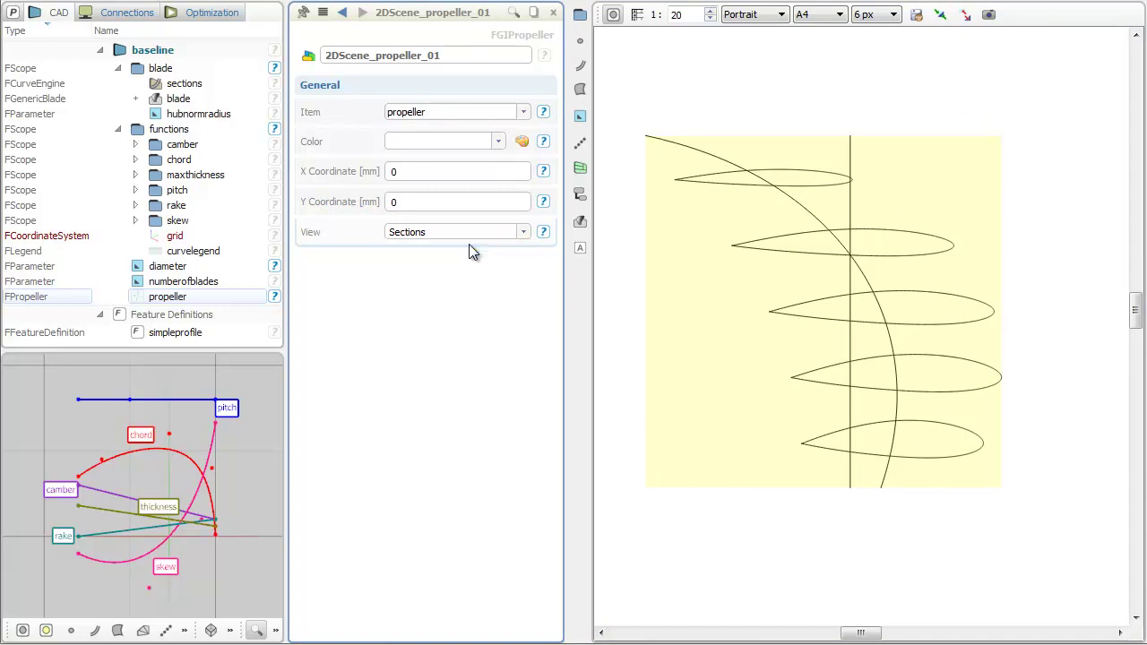
middle_click_drag(778, 320, 794, 236)
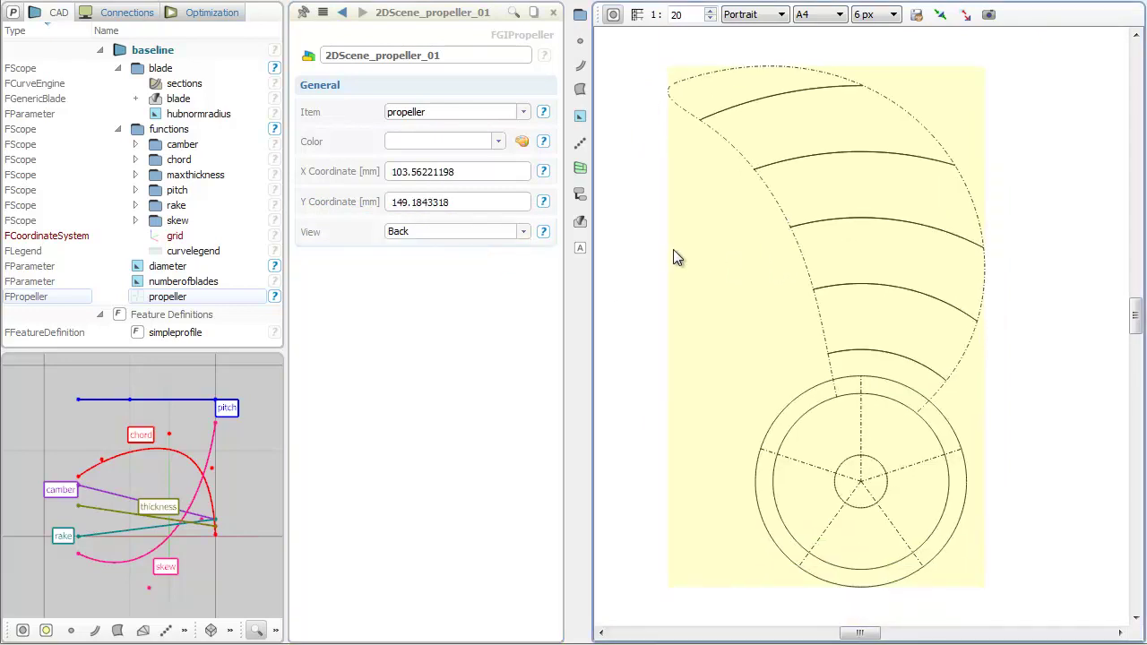
Step: Switch the drawing view to Back + Pitch, then to Rake
left_click(486, 234)
left_click(477, 268)
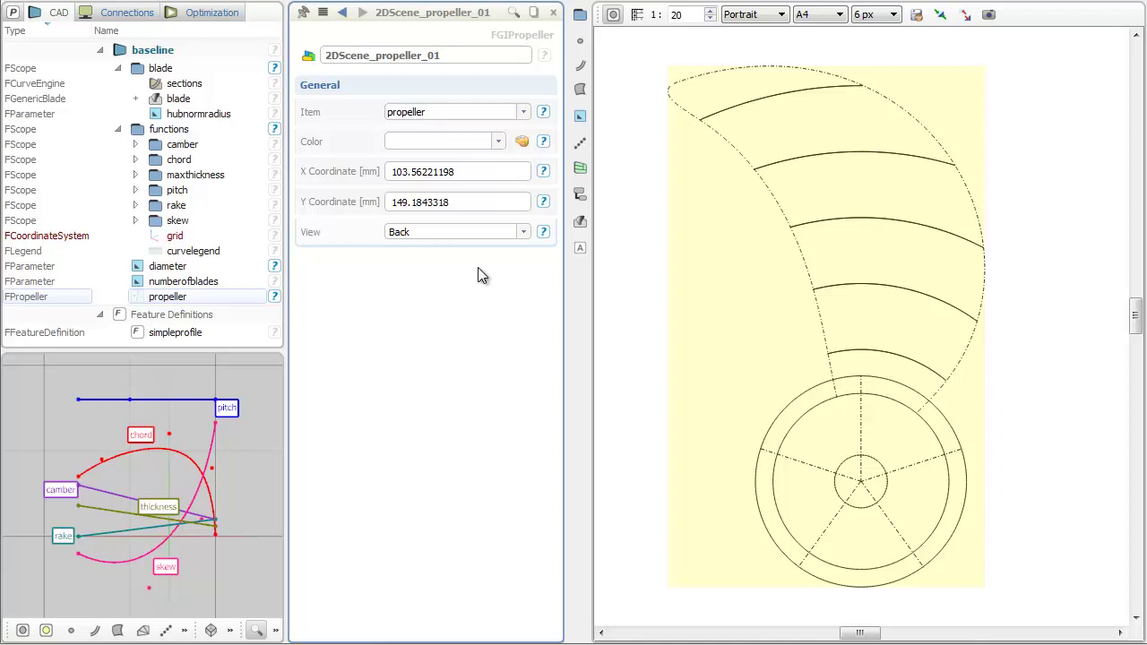
scroll(801, 317, "down", 3)
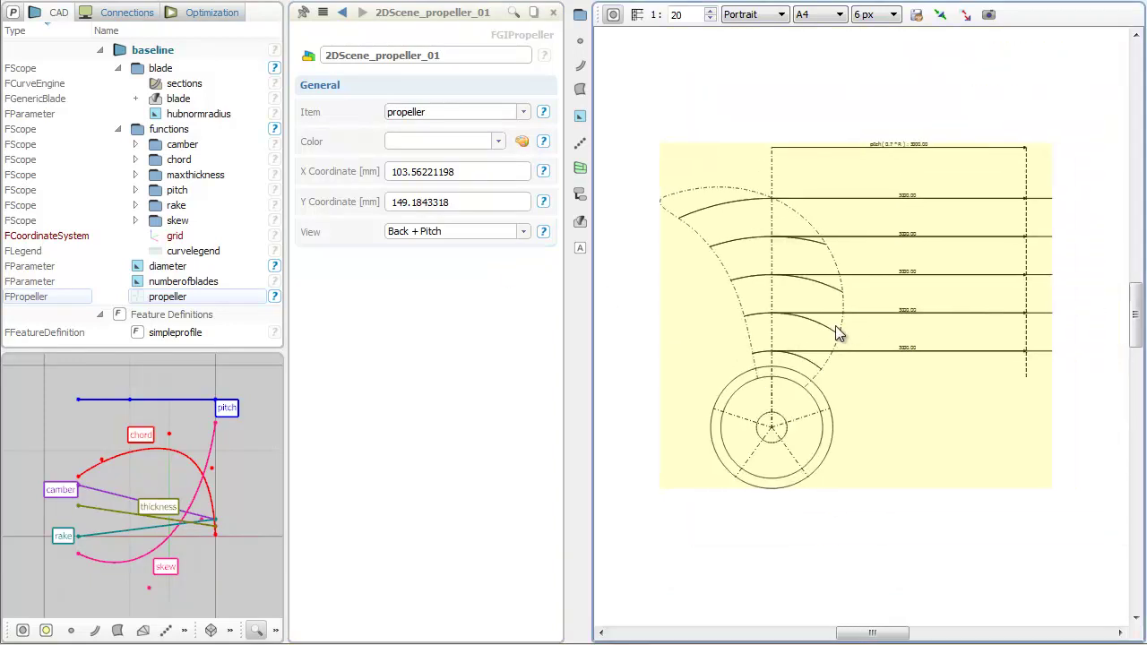
left_click(488, 231)
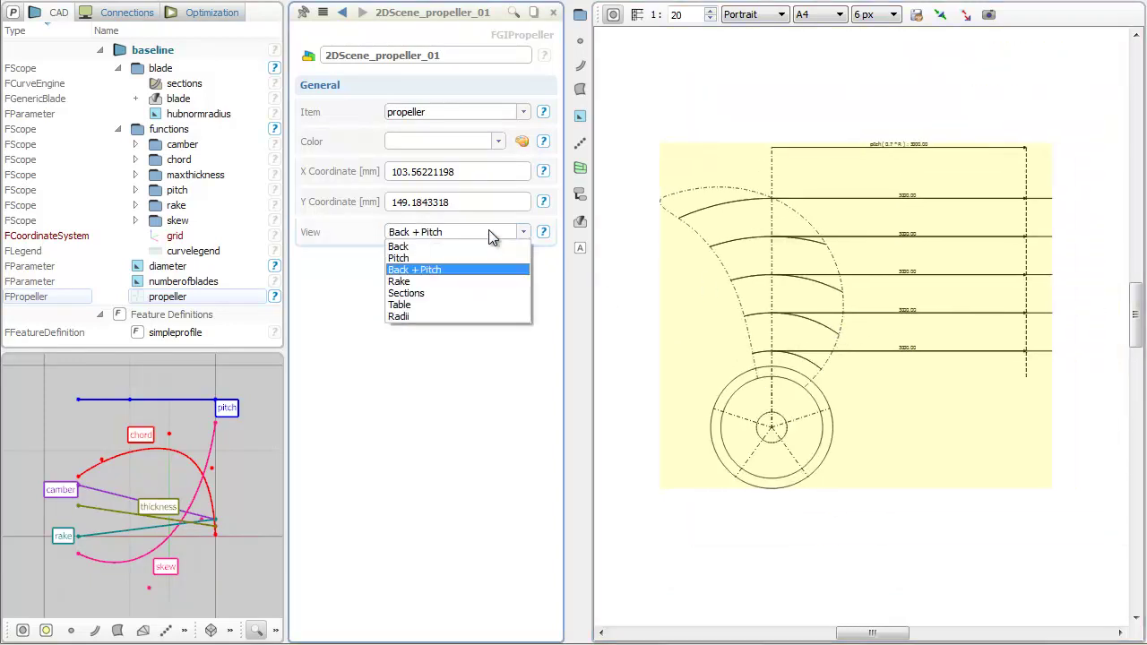
left_click(478, 281)
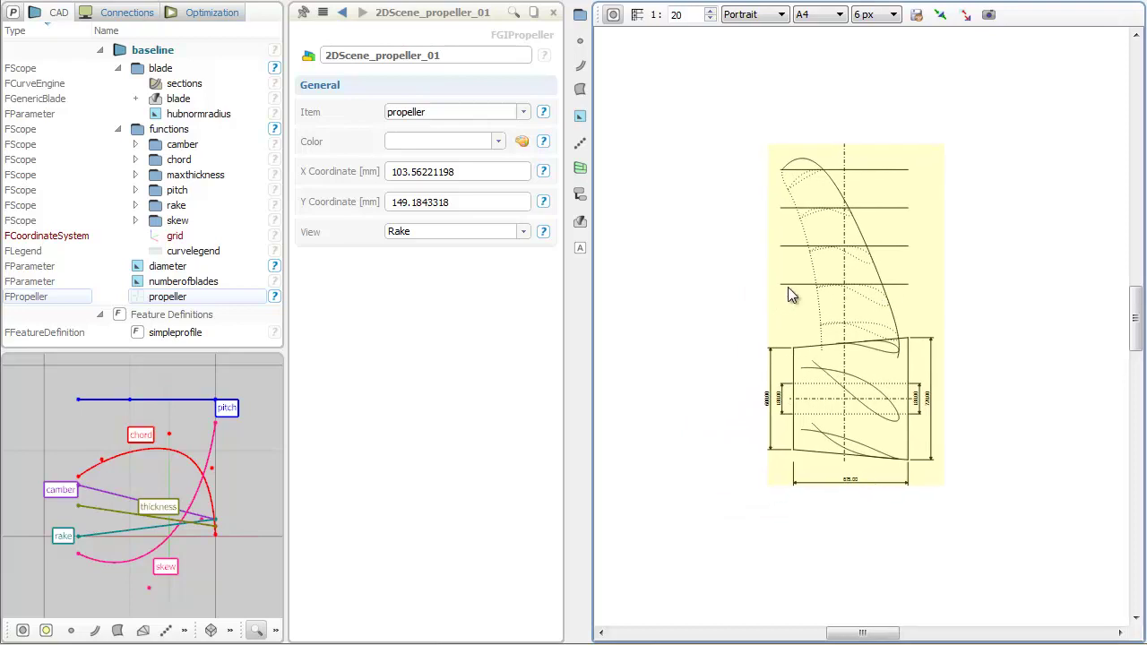
Step: Show the propeller as the blade data Table, then as the Radii table
left_click(490, 232)
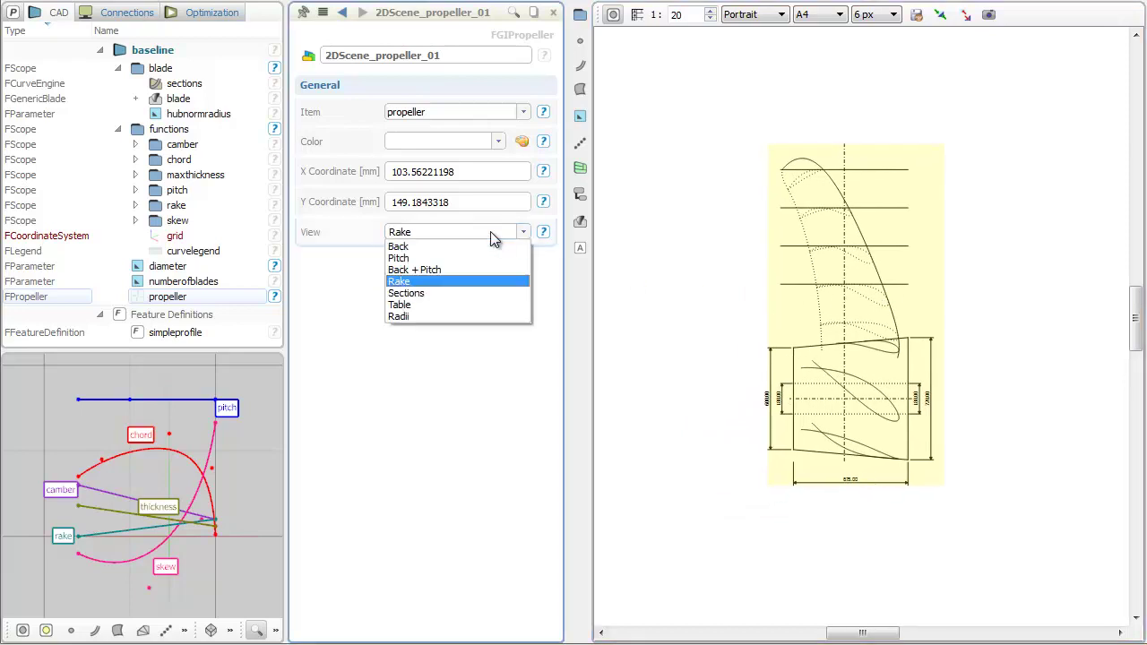
left_click(477, 305)
scroll(744, 327, "up", 3)
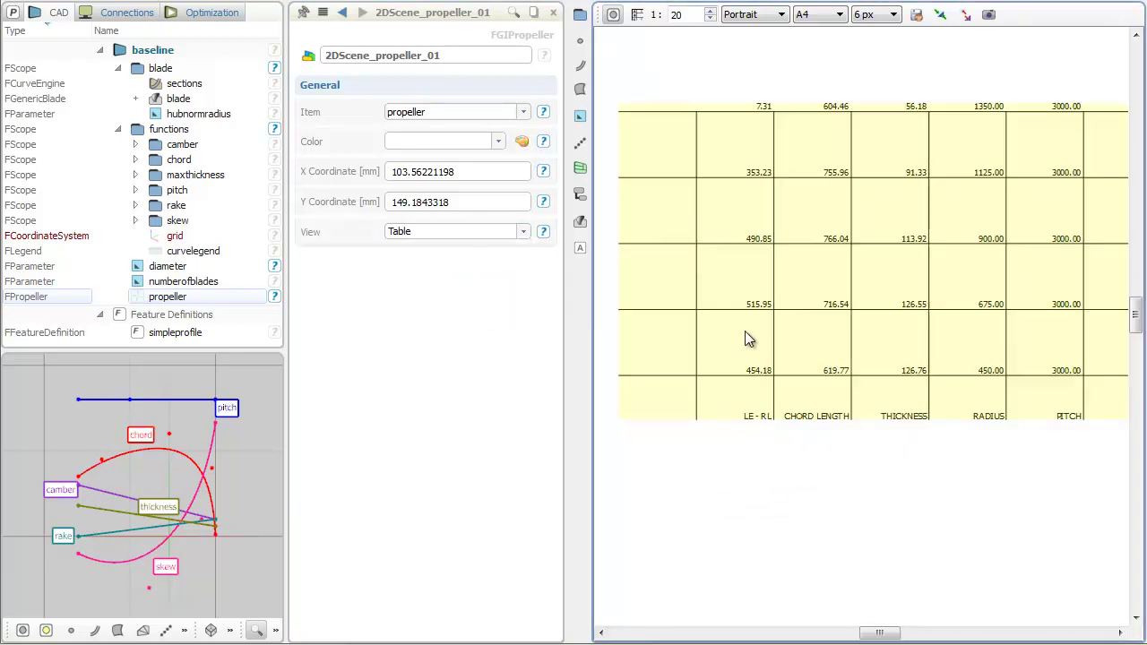
scroll(883, 337, "down", 2)
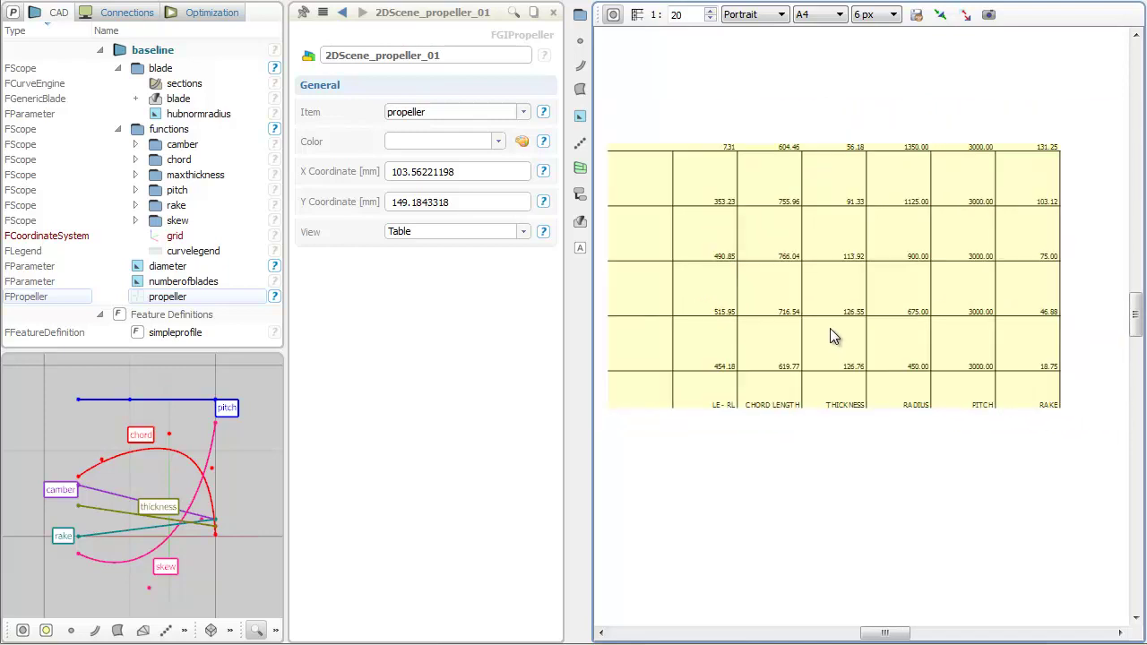
scroll(824, 320, "down", 2)
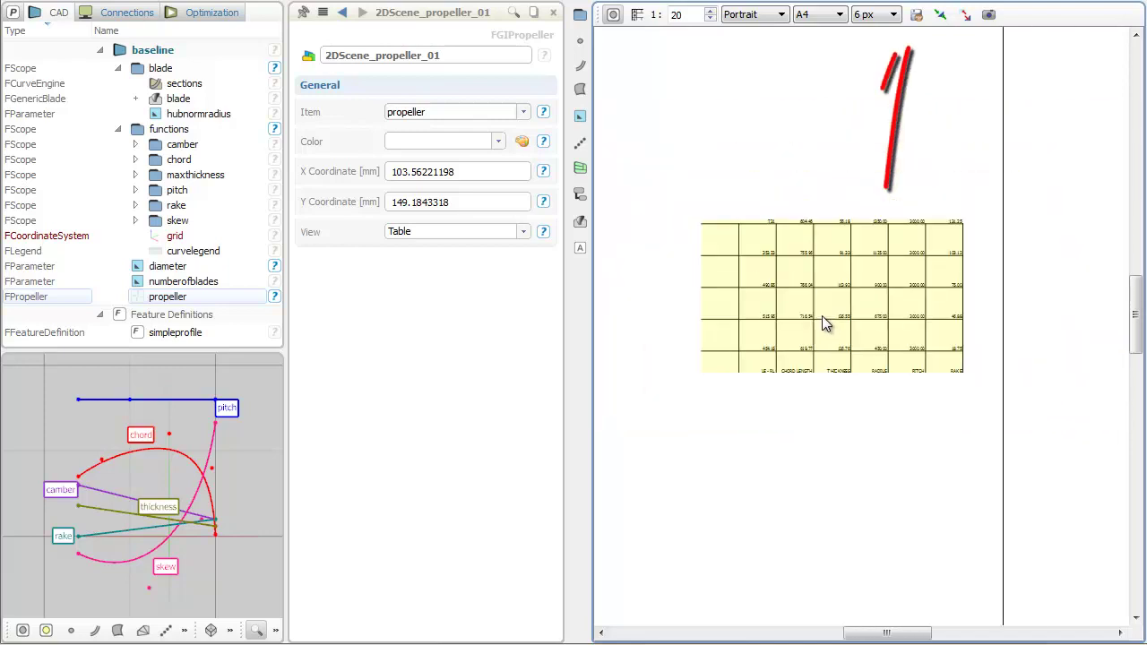
scroll(822, 315, "up", 3)
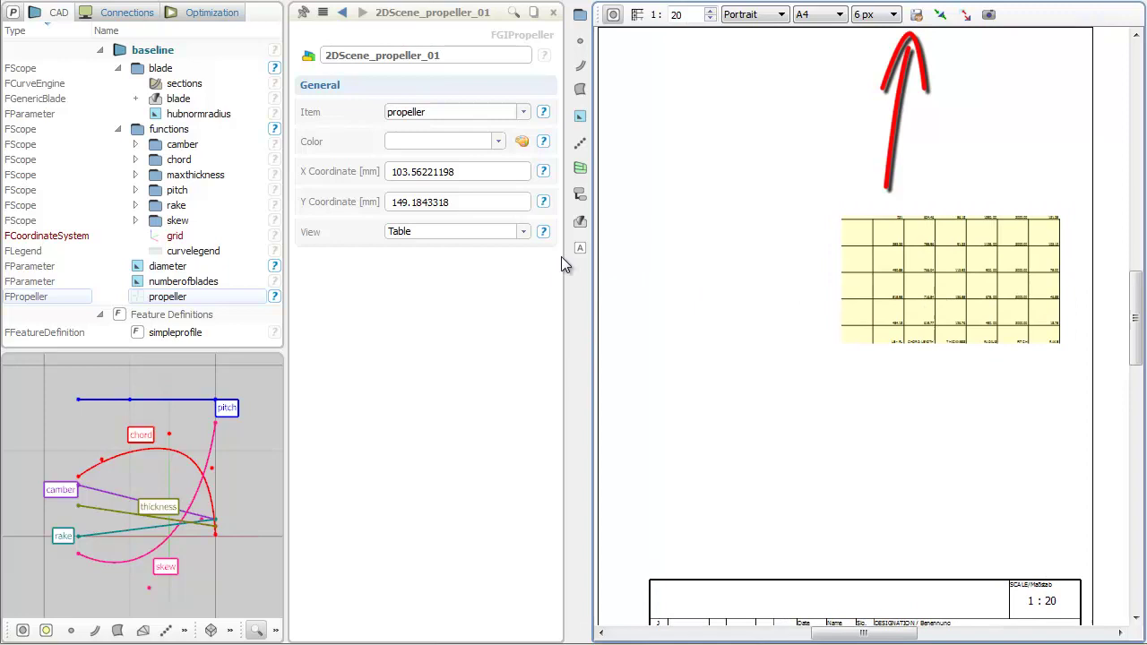
left_click(504, 231)
left_click(433, 314)
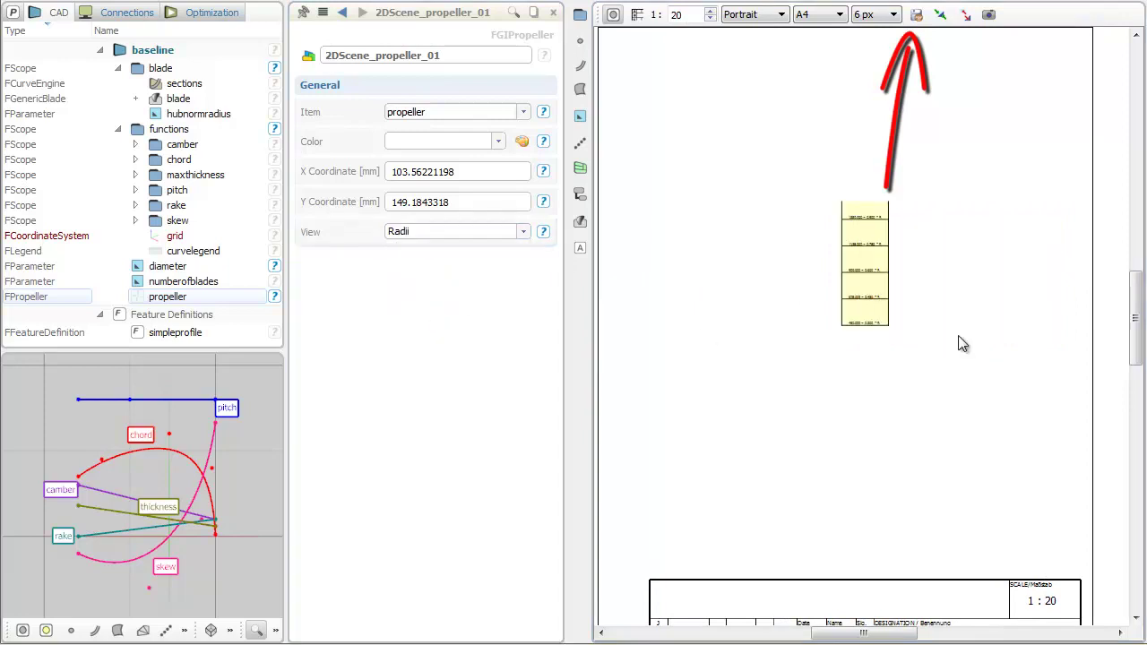
scroll(858, 305, "up", 2)
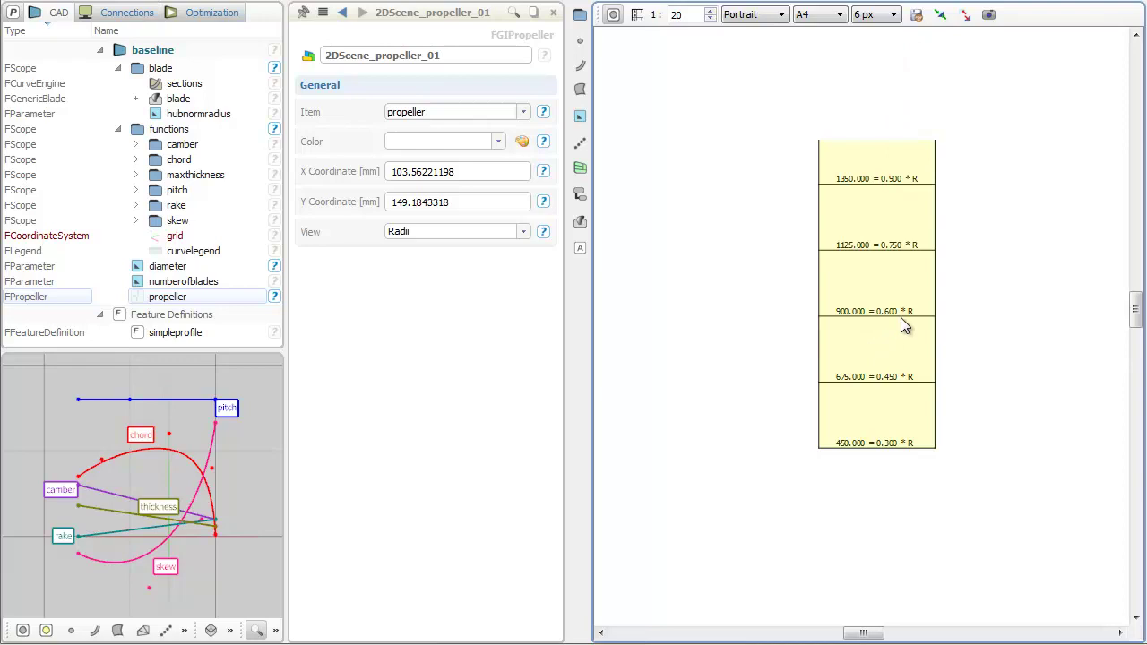
Step: Return to the 3D view and rotate the full propeller to another angle
left_click(807, 13)
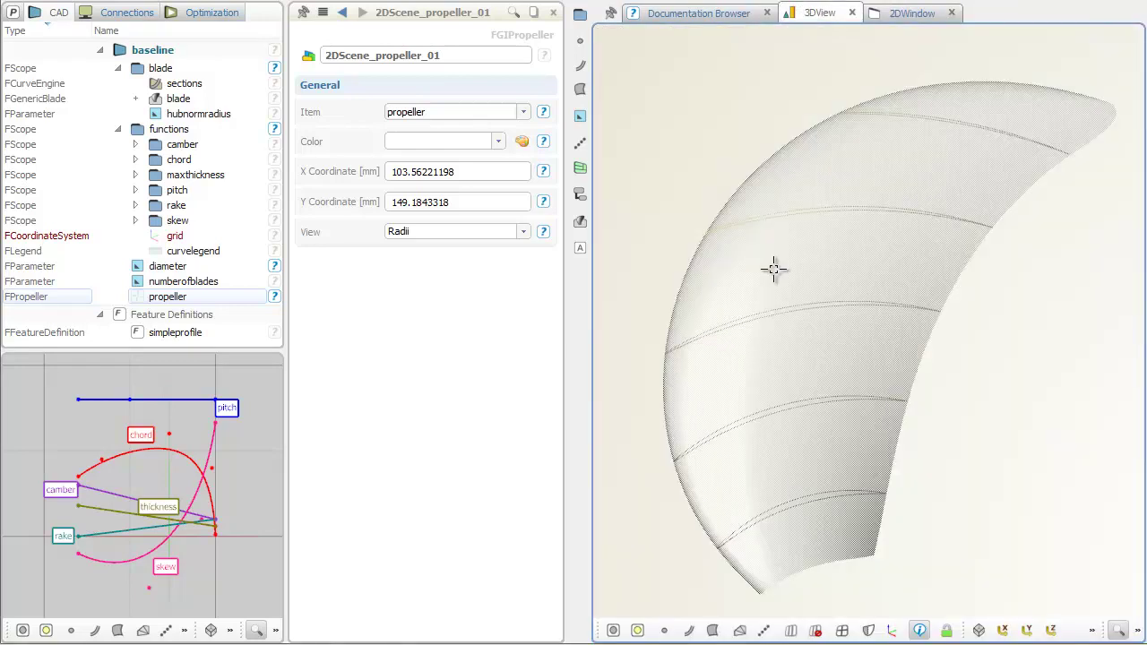
left_click_drag(774, 269, 825, 340)
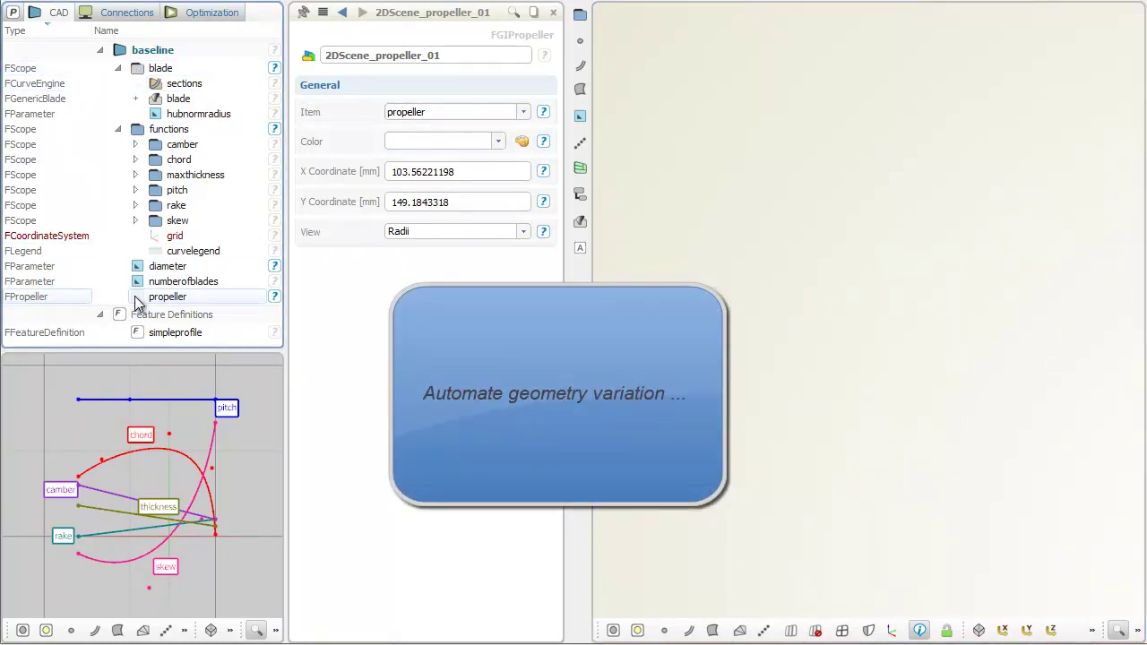
scroll(819, 365, "down", 3)
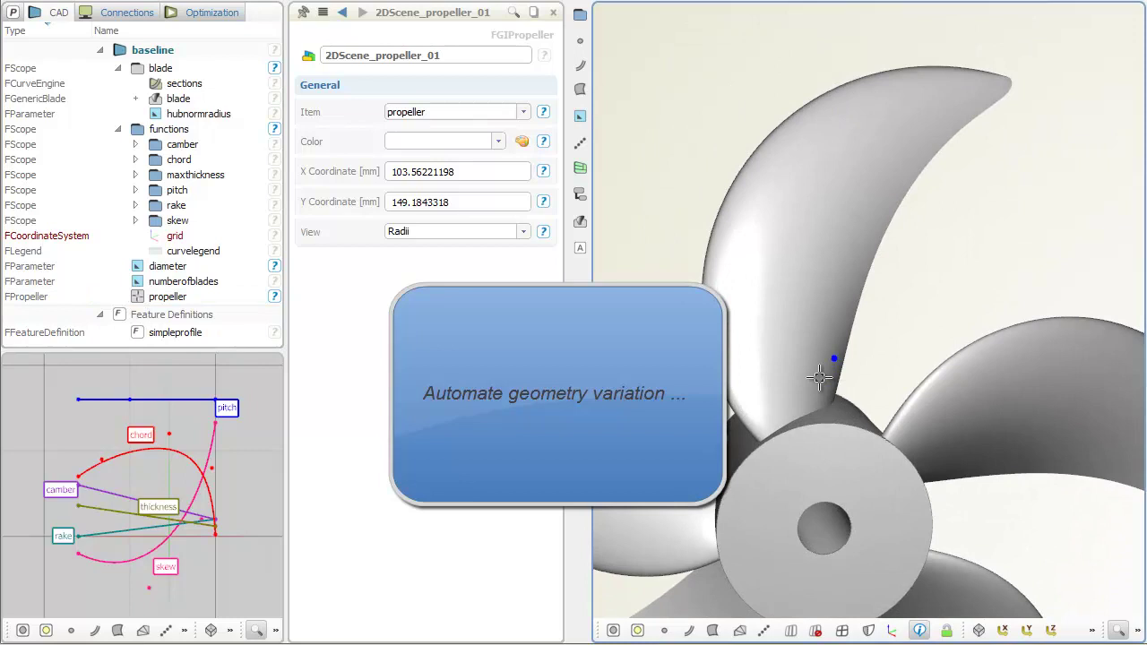
left_click_drag(819, 364, 911, 311)
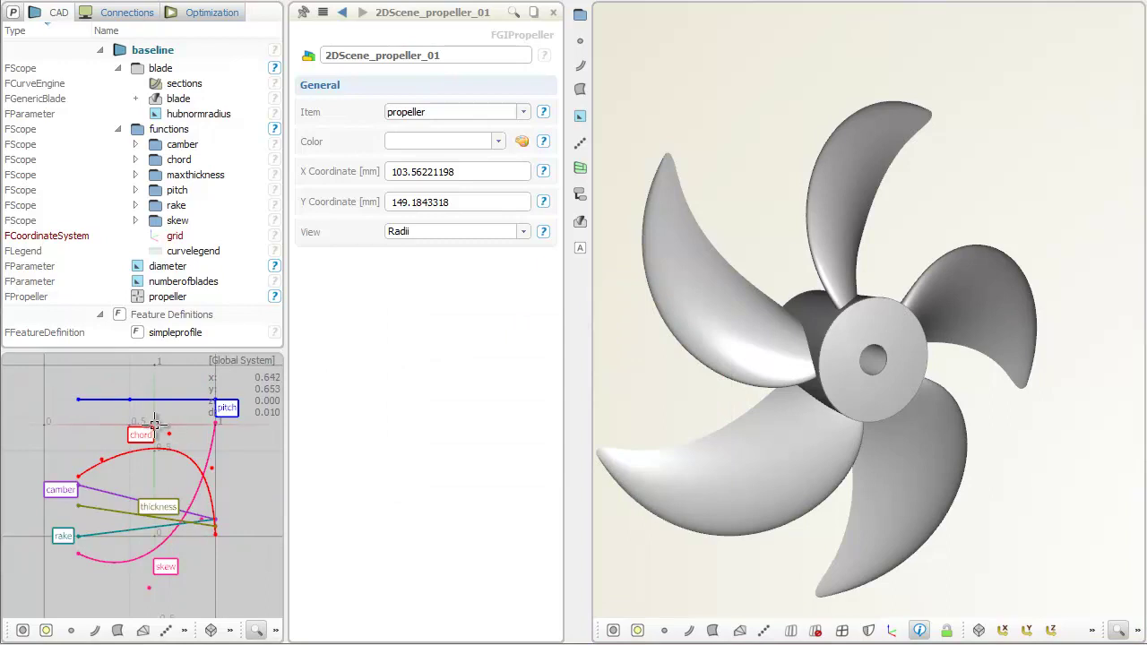
Step: Pick chord point c3 and hide the camber, maxthickness, pitch, rake and skew curves
left_click(169, 434)
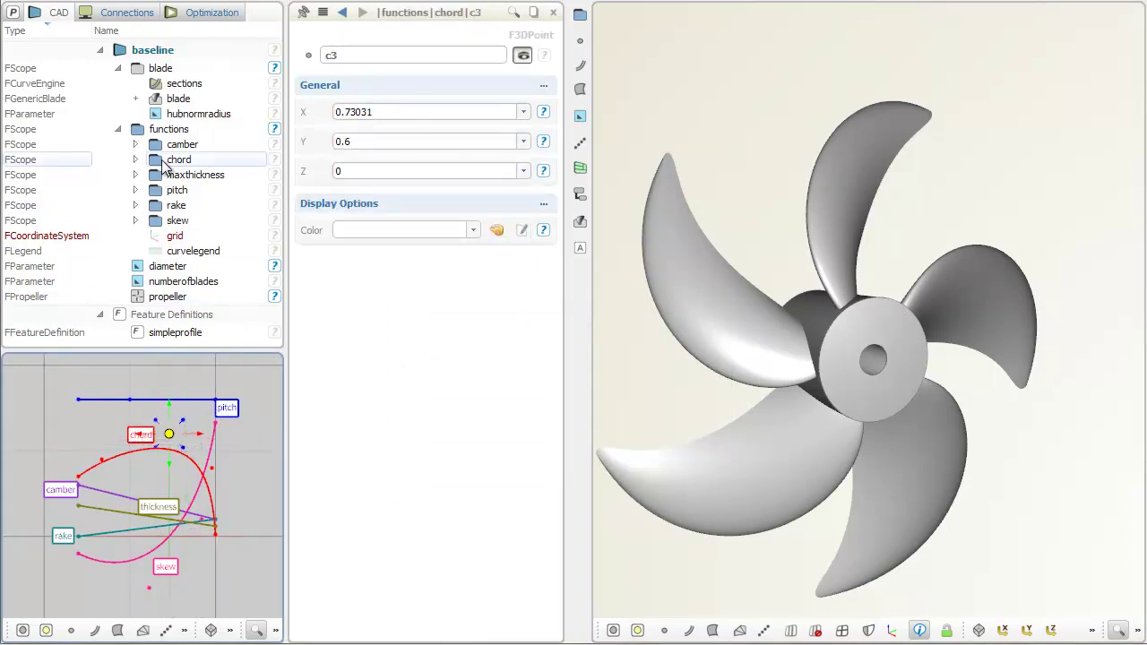
left_click(155, 145)
left_click(156, 176)
left_click(155, 191)
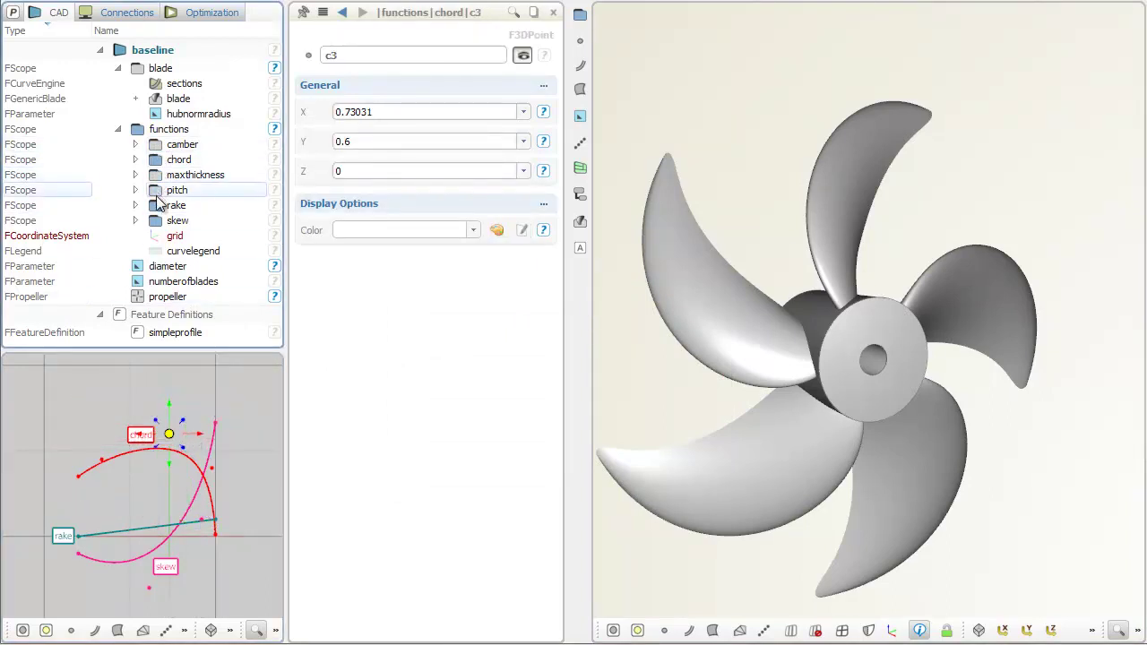
left_click(155, 205)
left_click(155, 221)
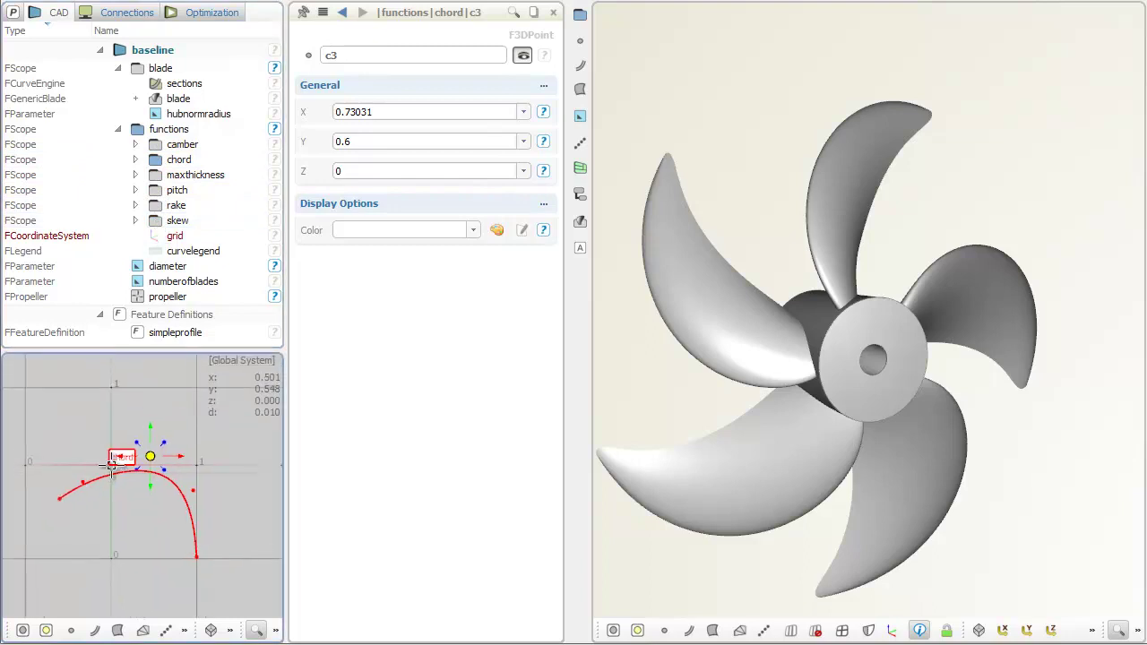
scroll(112, 464, "up", 5)
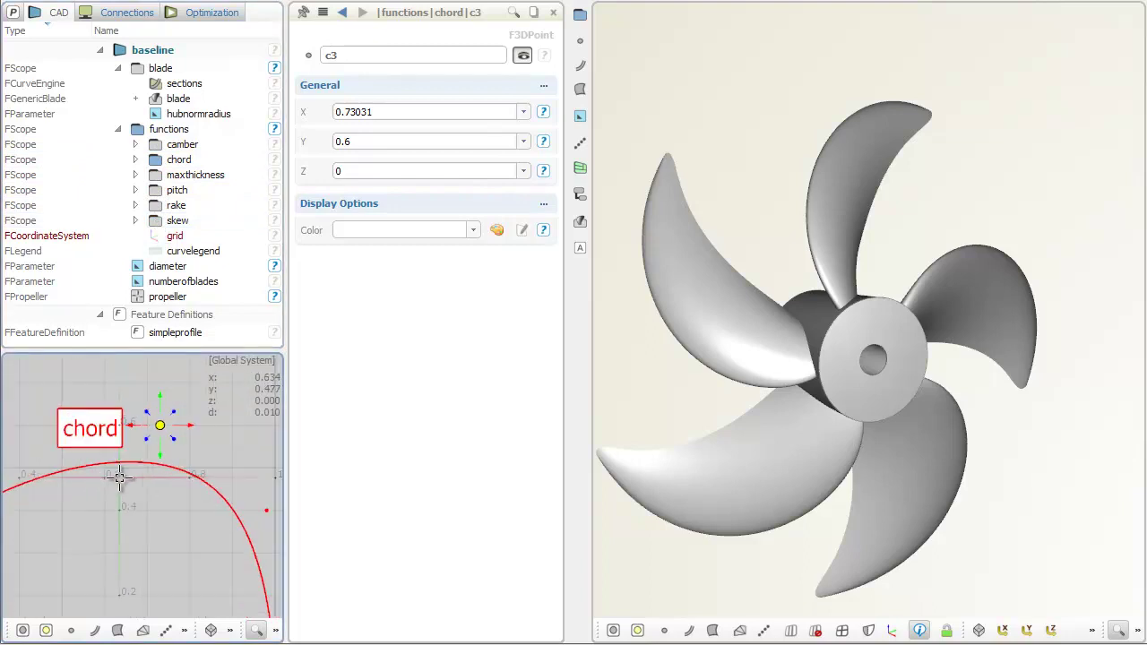
scroll(119, 478, "down", 2)
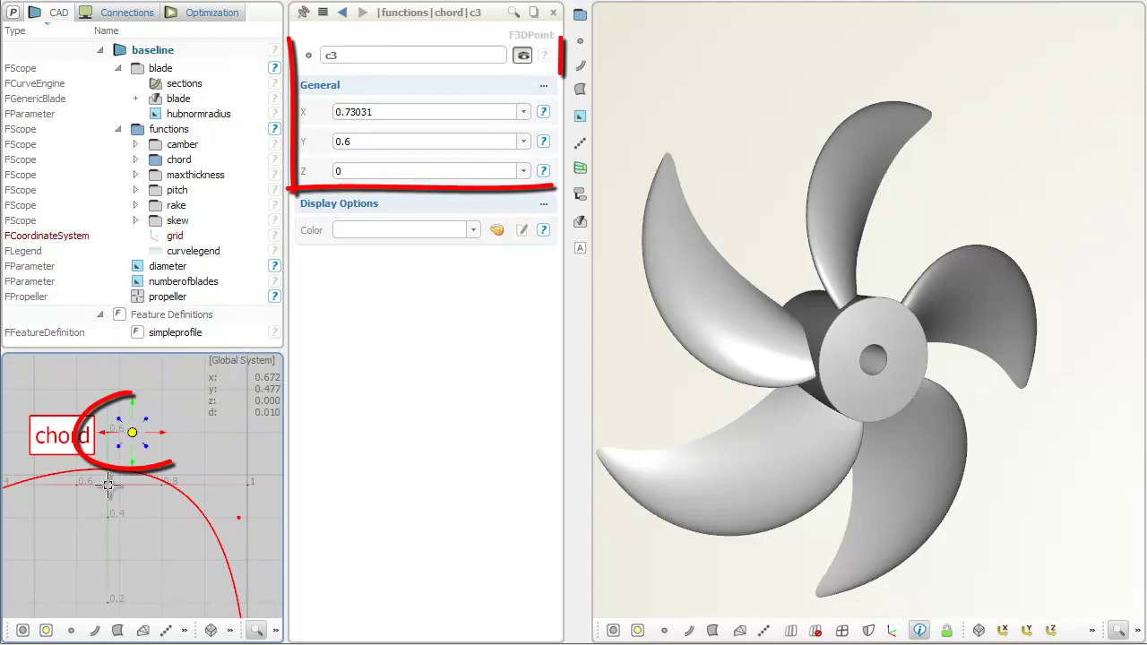
Step: Make c3's Y a design variable and rename dv_c3_Y to chord_y
right_click(382, 143)
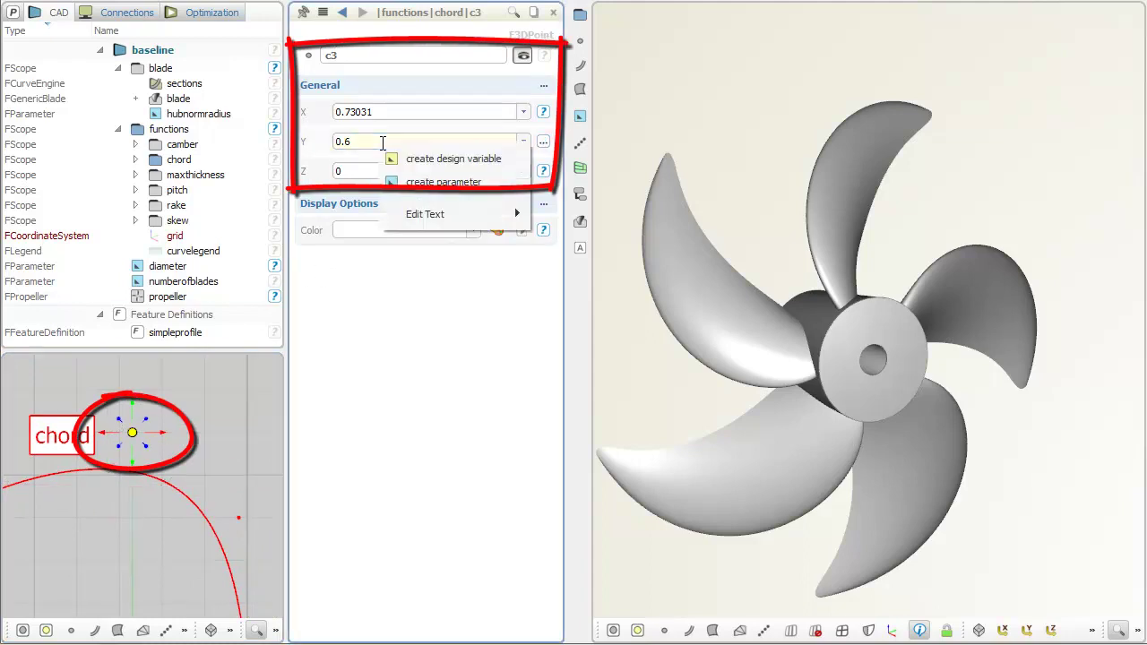
left_click(510, 162)
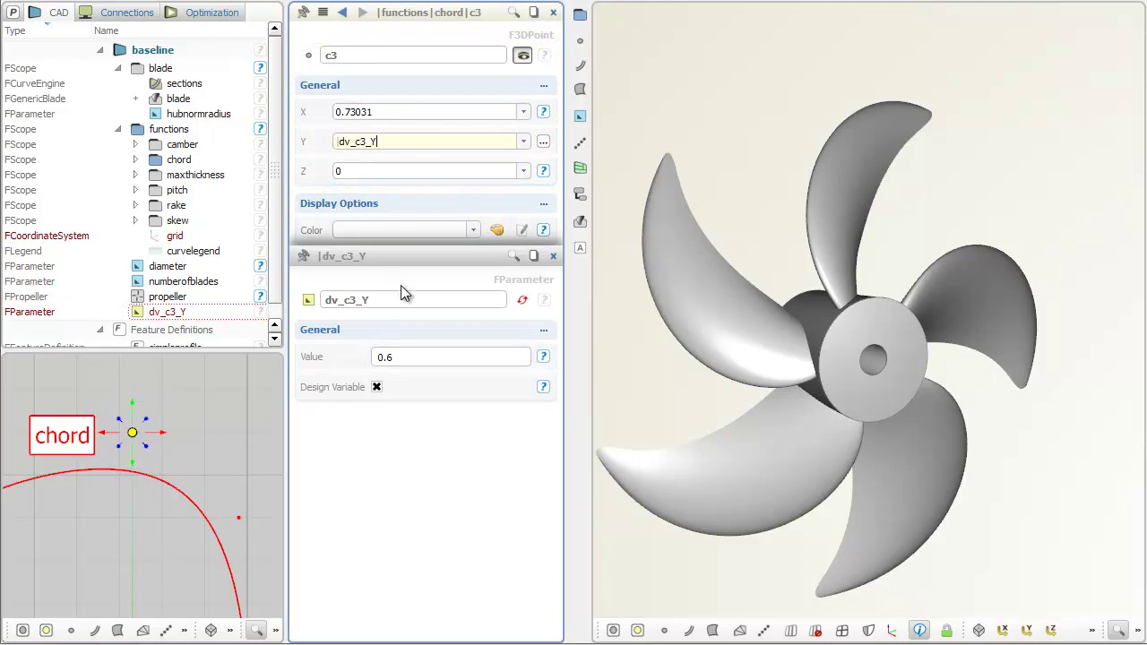
left_click_drag(394, 301, 309, 300)
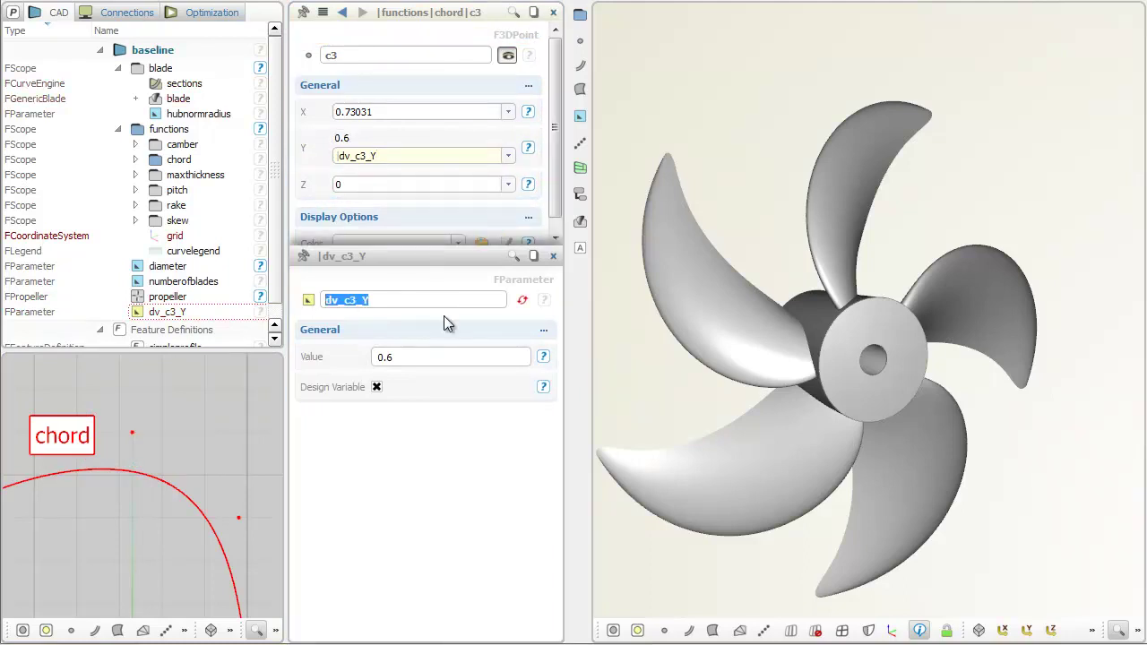
type("chord_y")
left_click(554, 255)
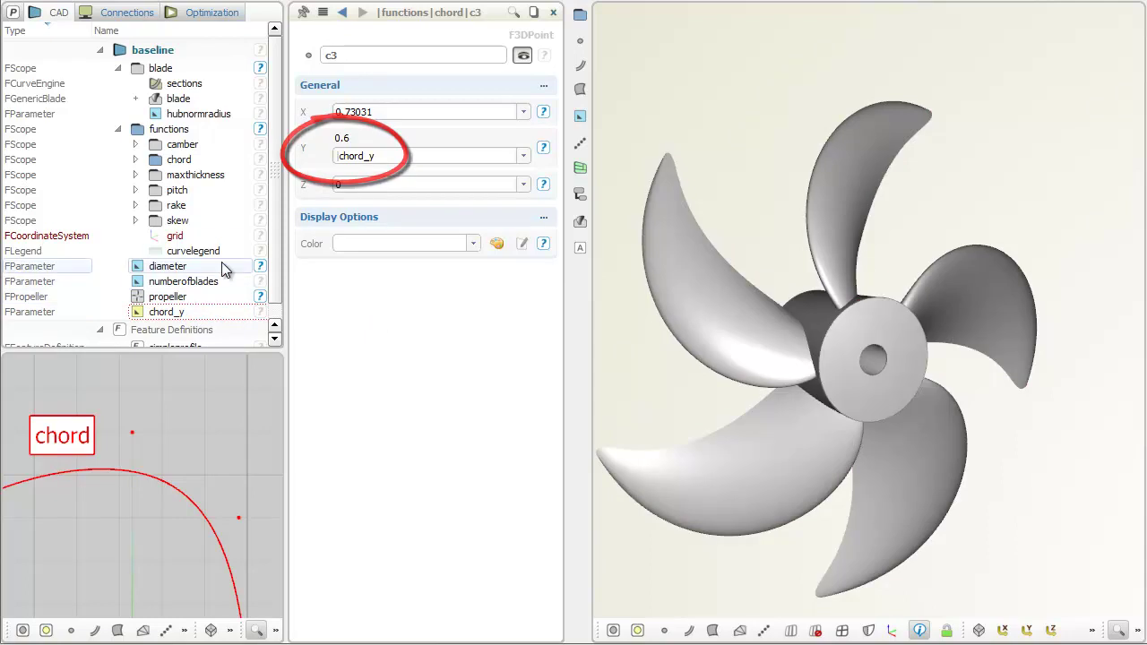
Step: Add an Ensemble Investigation design engine in the Optimization view
left_click(199, 15)
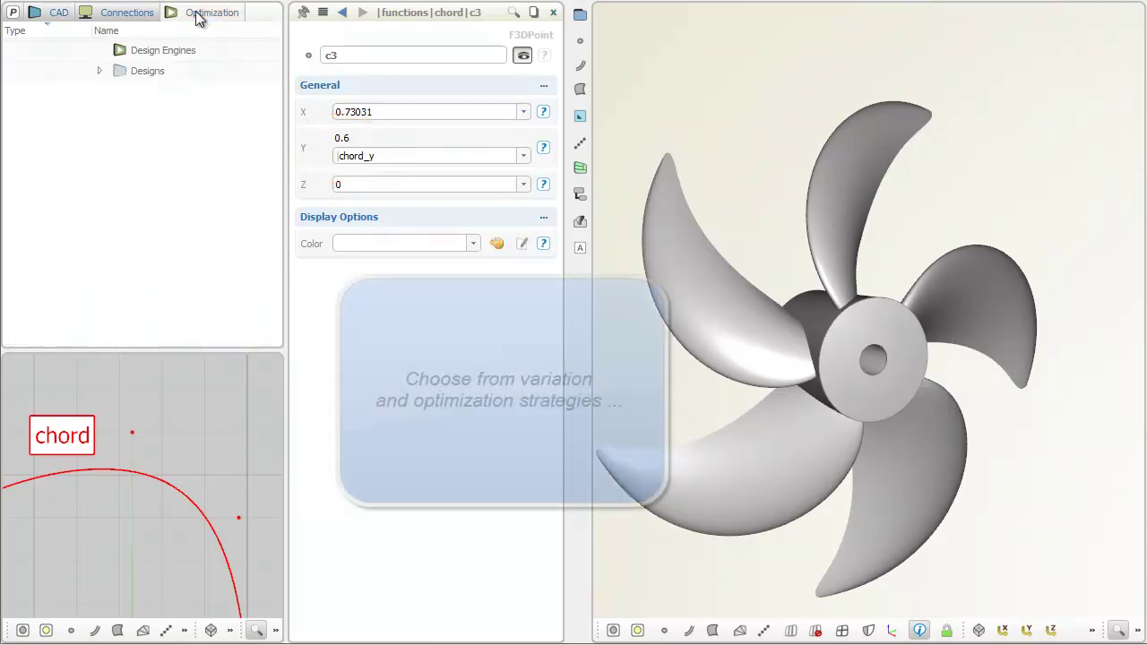
left_click(201, 3)
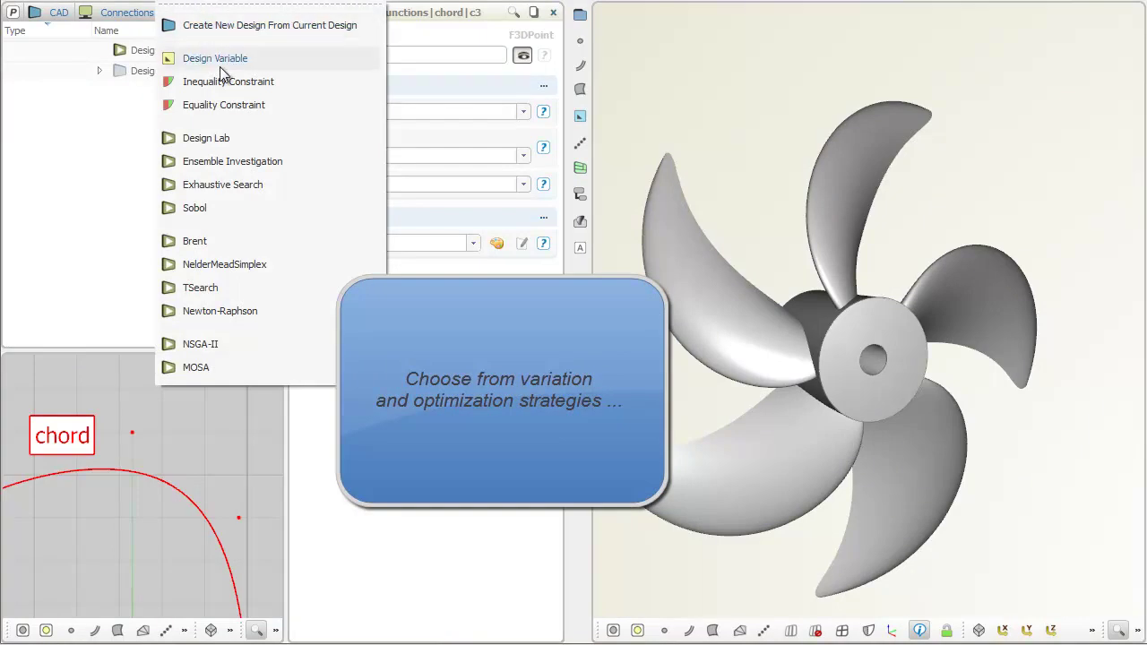
left_click(269, 161)
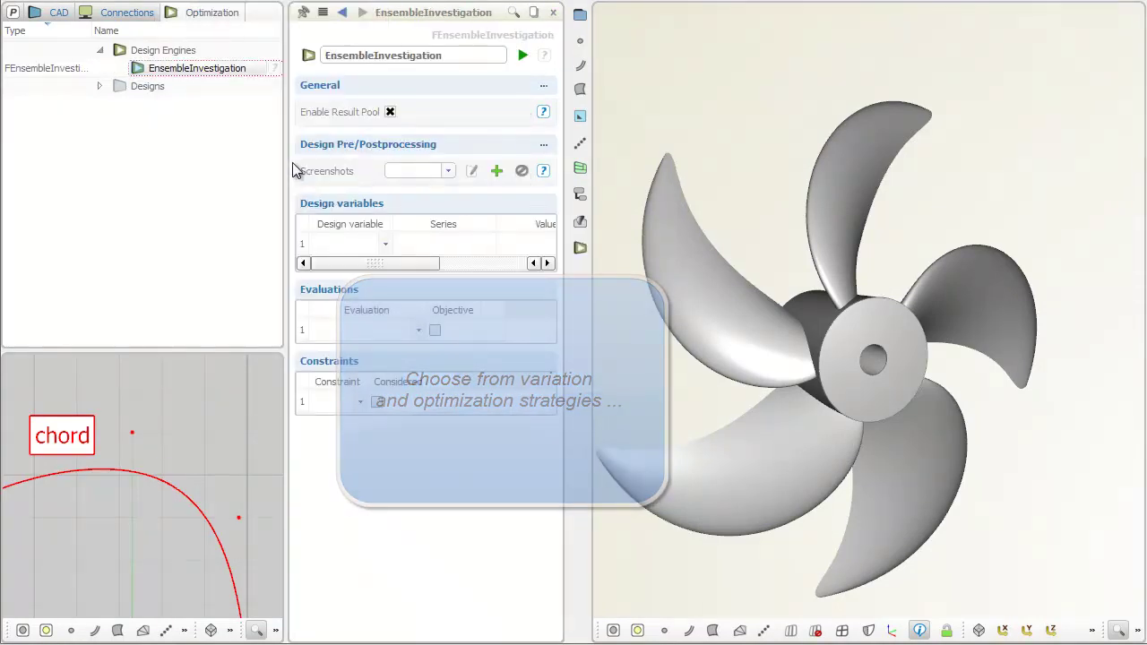
Step: Choose chord_y as its design variable with the series 0.4, 0.9: 5
left_click(324, 244)
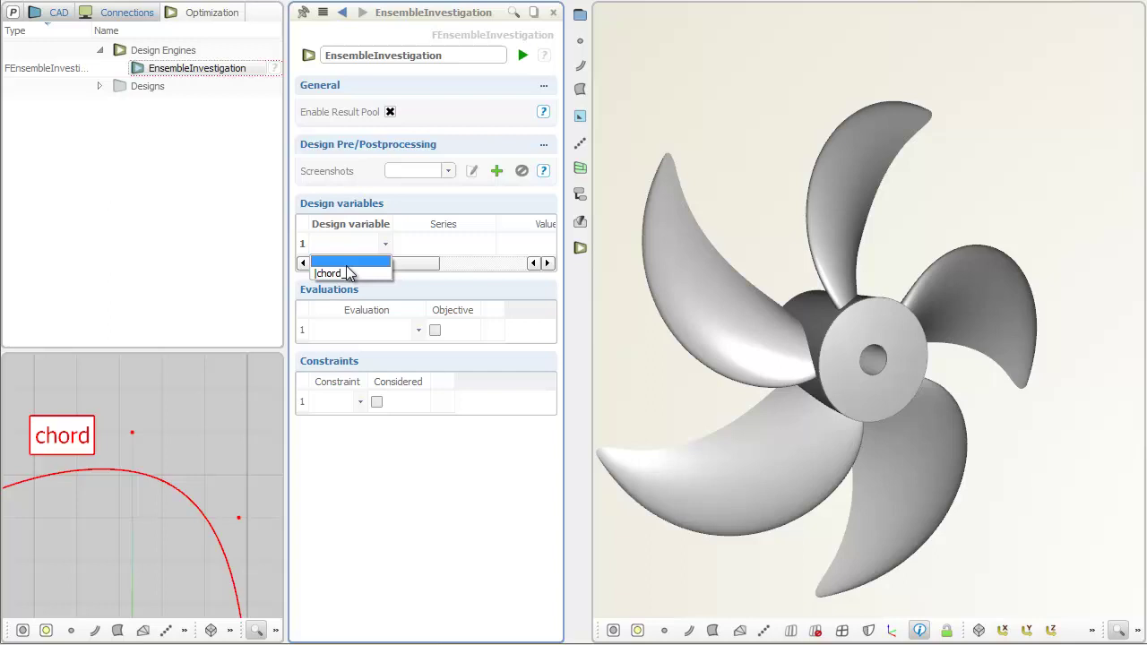
left_click(349, 269)
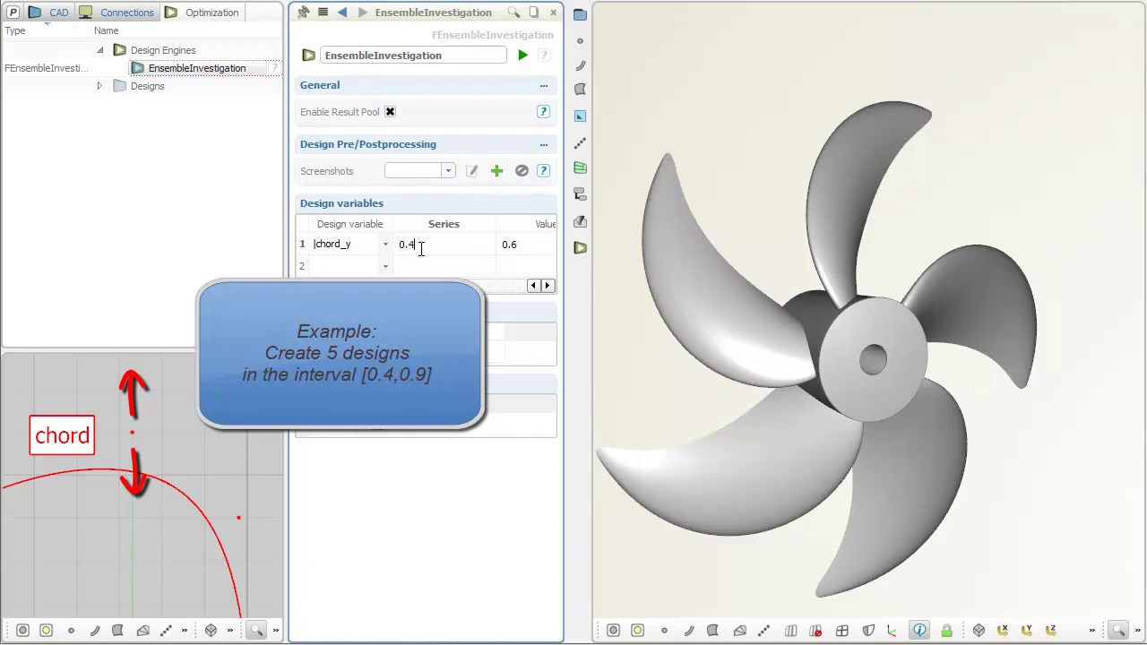
left_click(420, 250)
type("0.4,0")
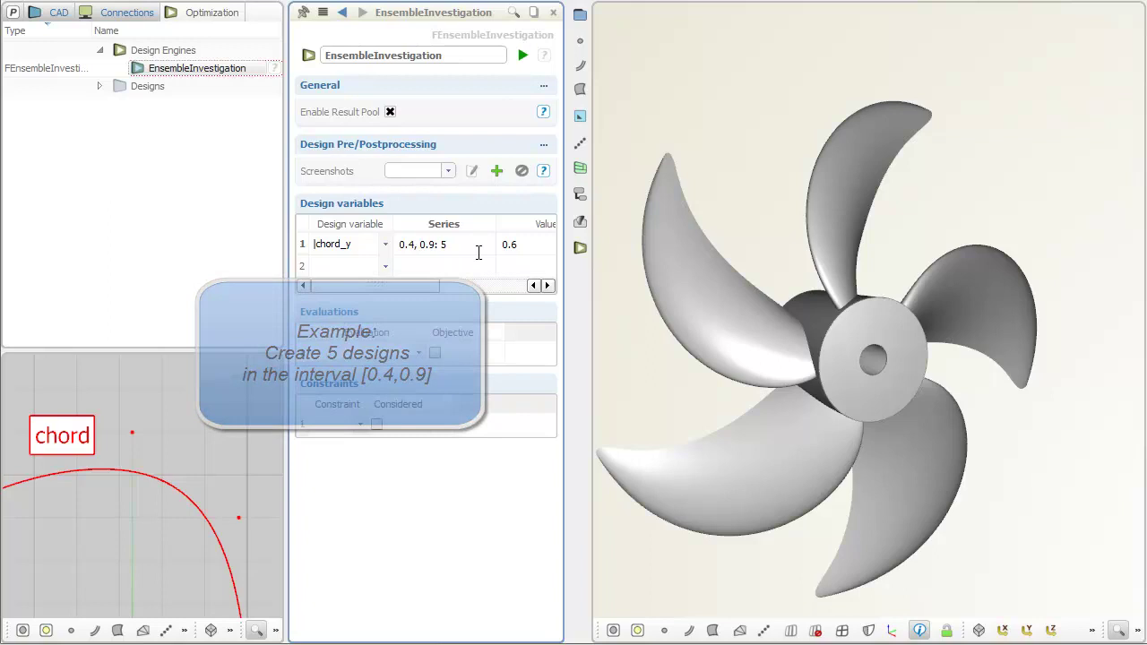
Step: Run the EnsembleInvestigation to produce designs des0000–des0004, then view the propeller in 3D
left_click(523, 56)
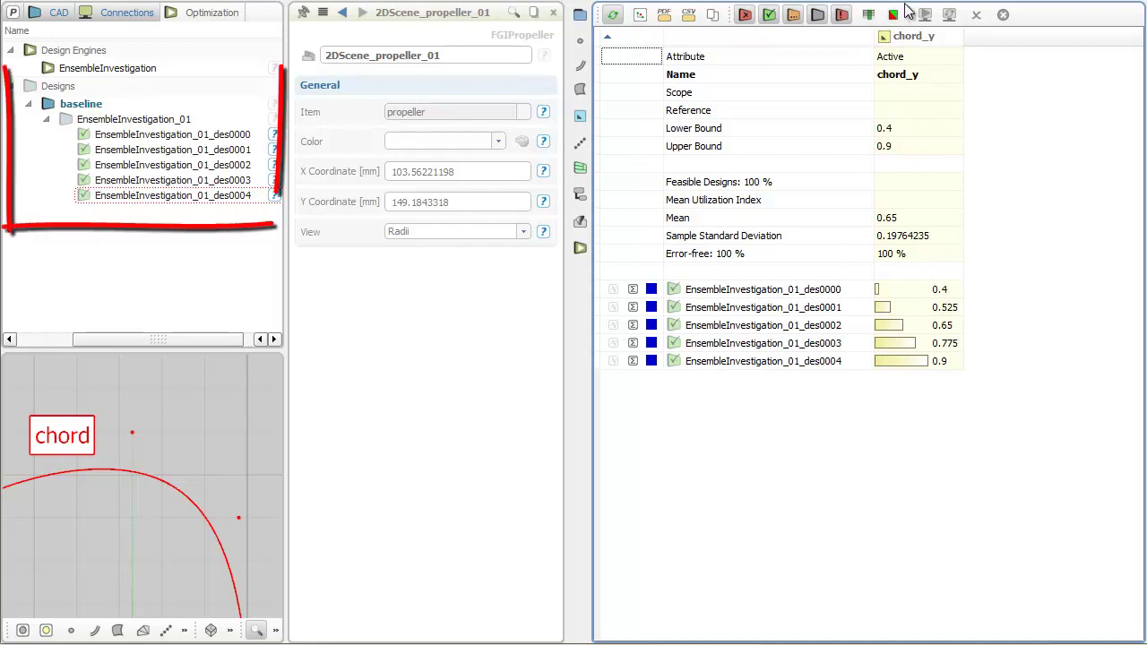
left_click(784, 16)
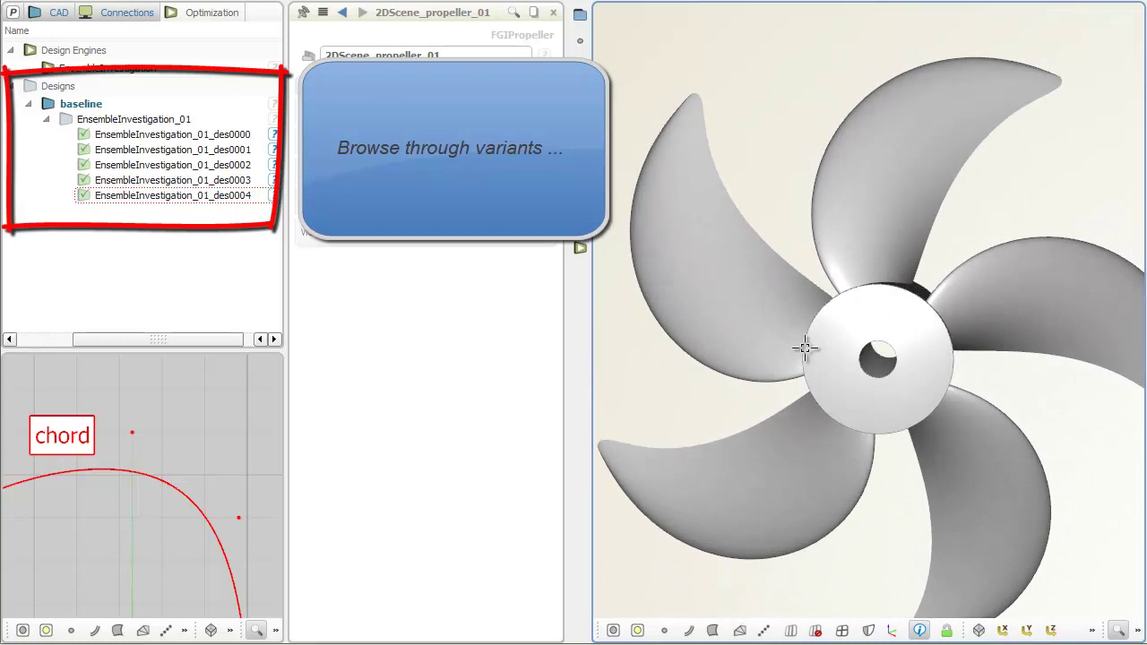
Step: Load design EnsembleInvestigation_01_des0000, the chord_y 0.4 variant
left_click(213, 135)
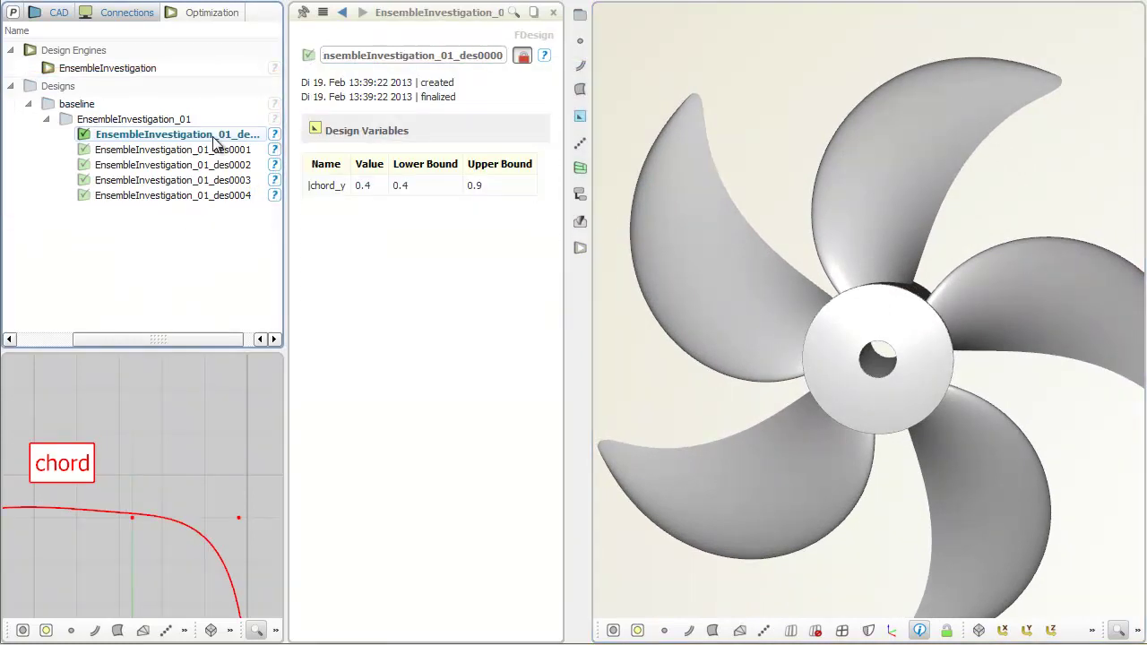